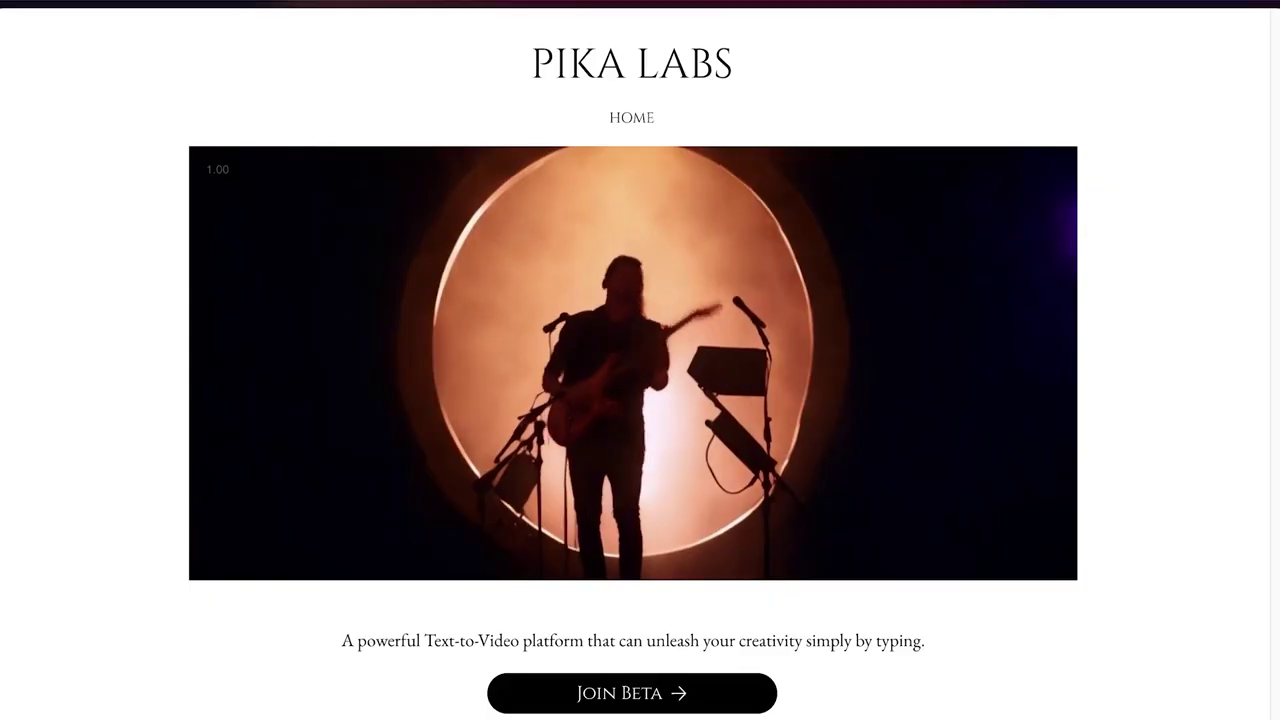
- Let the Pika Labs homepage's text-to-video demo reel play
mouse_move(777, 712)
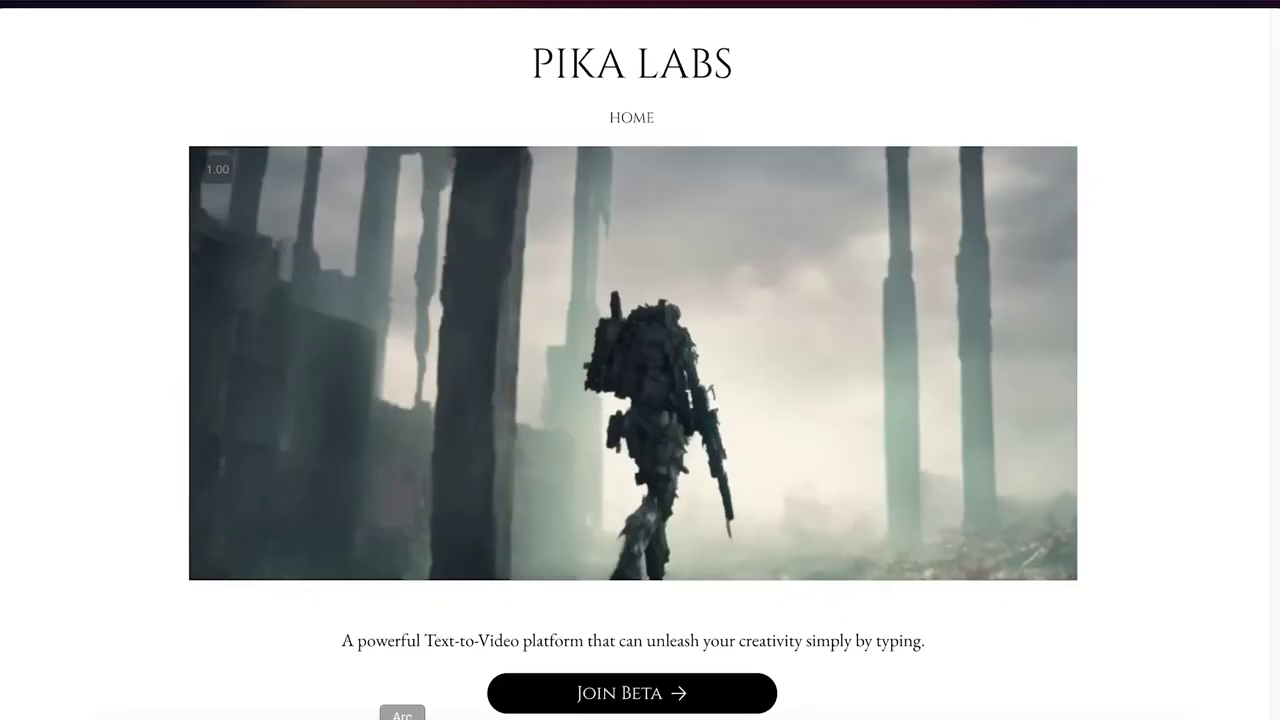
left_click(777, 705)
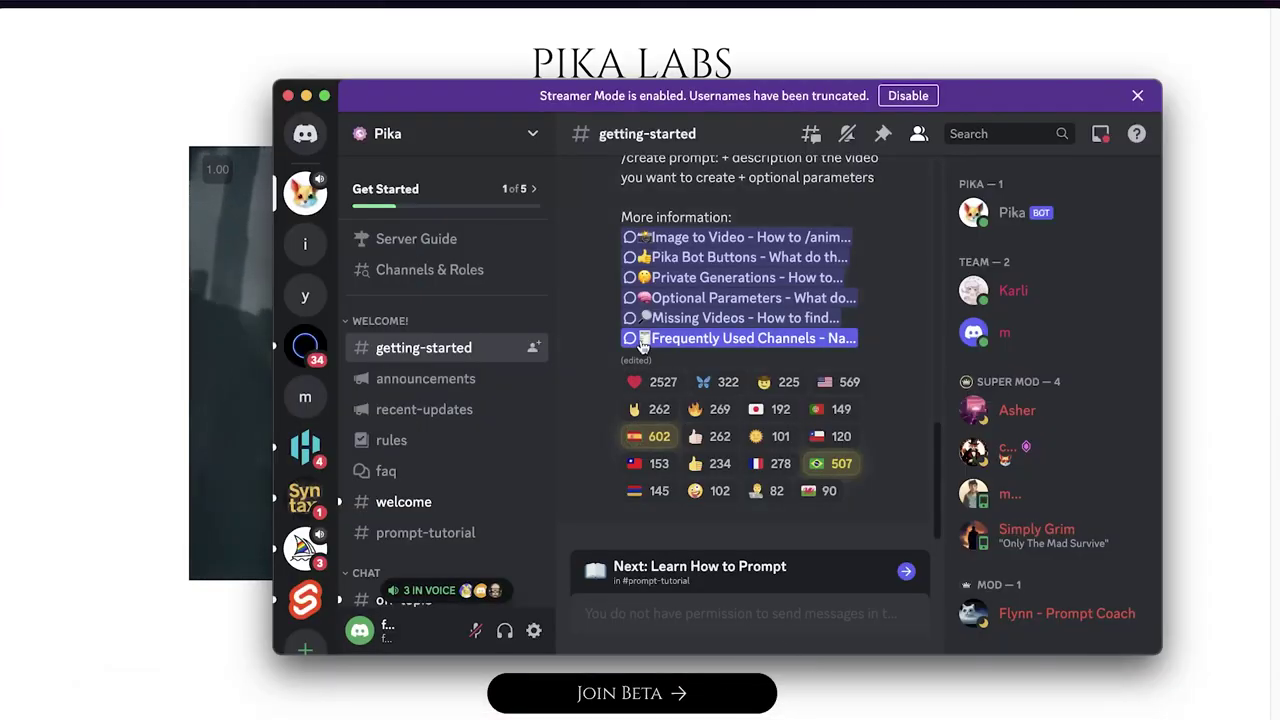
scroll(643, 343, "up", 10)
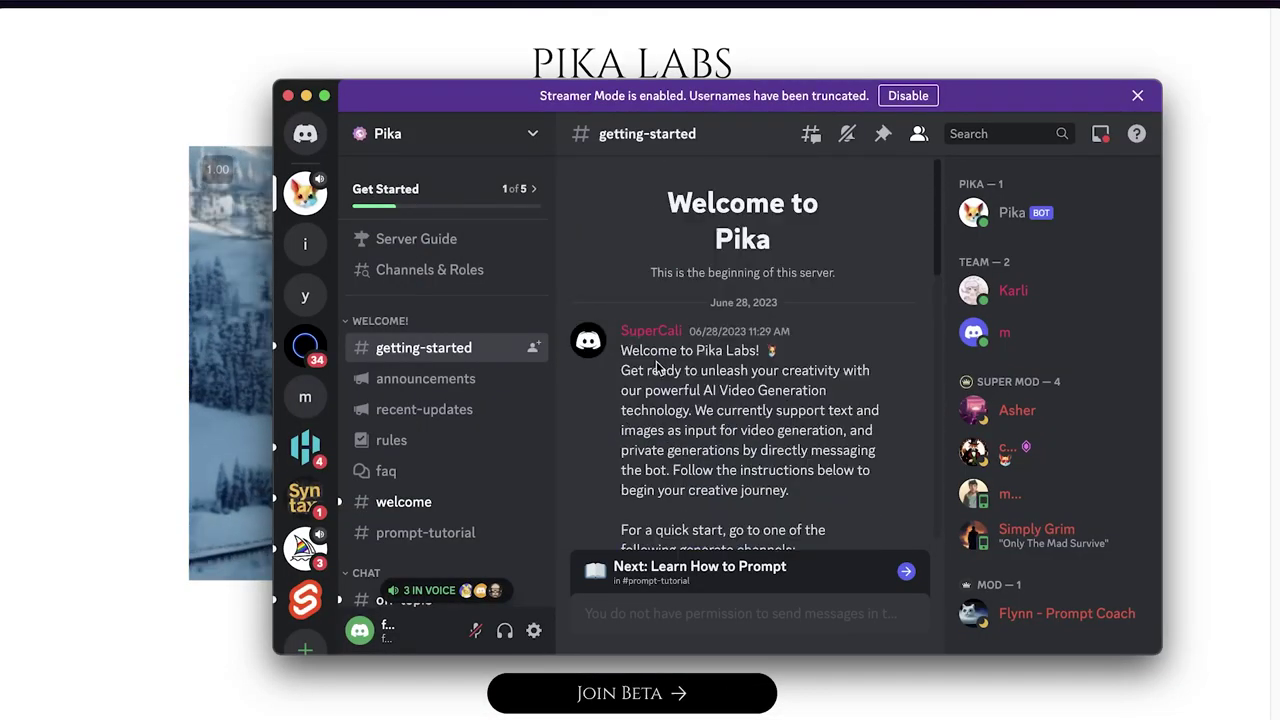
scroll(740, 375, "down", 5)
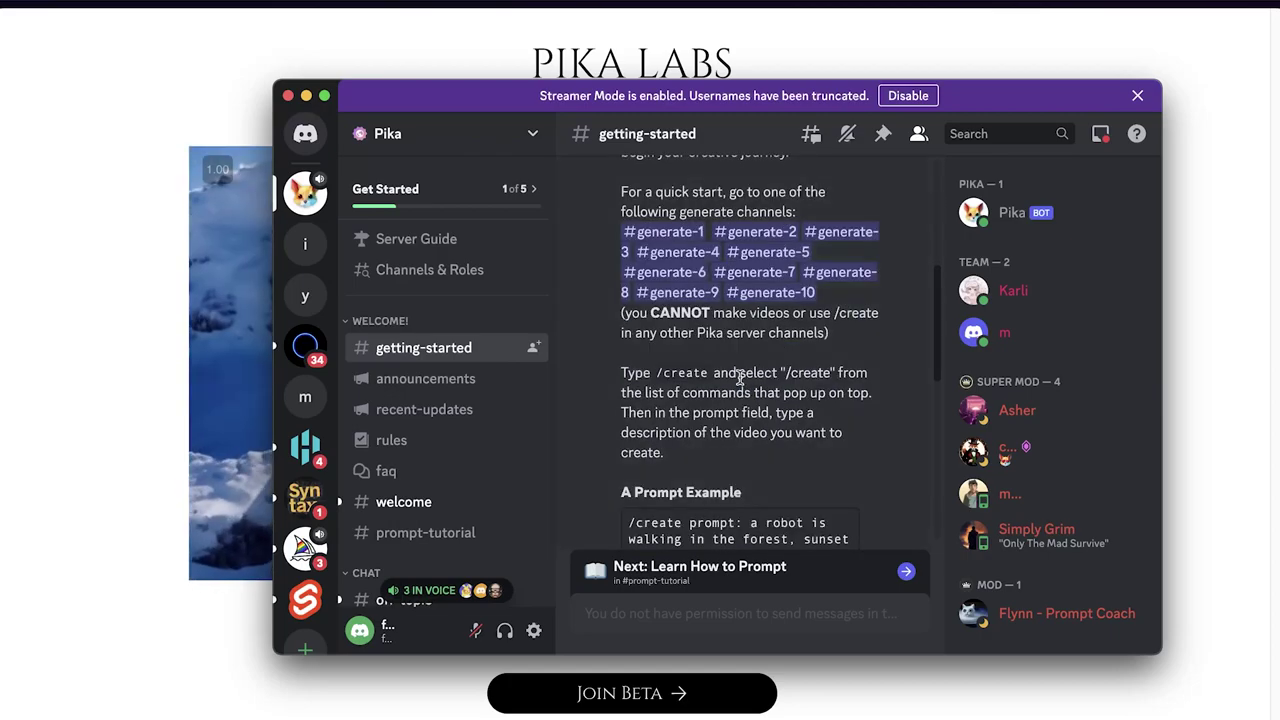
scroll(740, 378, "down", 3)
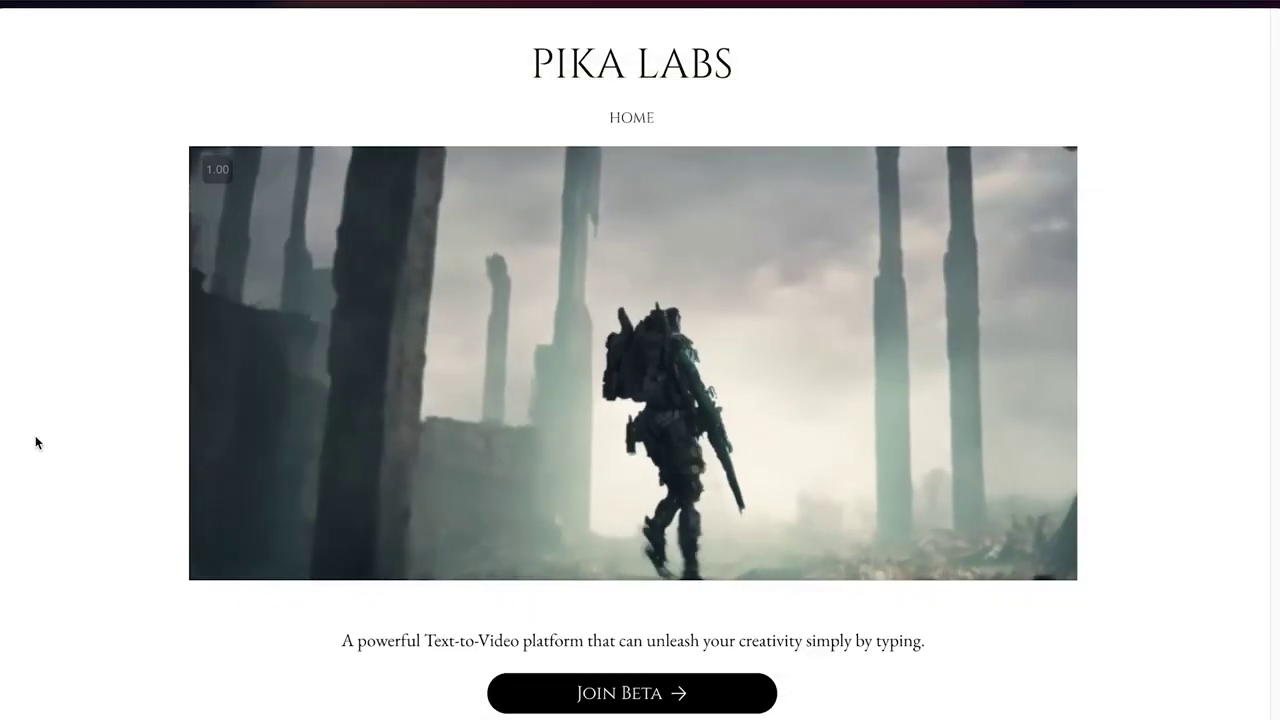
- Switch to the ChatGPT tab 'AI Tools Platform Overview' via the browser command bar
key("super+t")
left_click(420, 375)
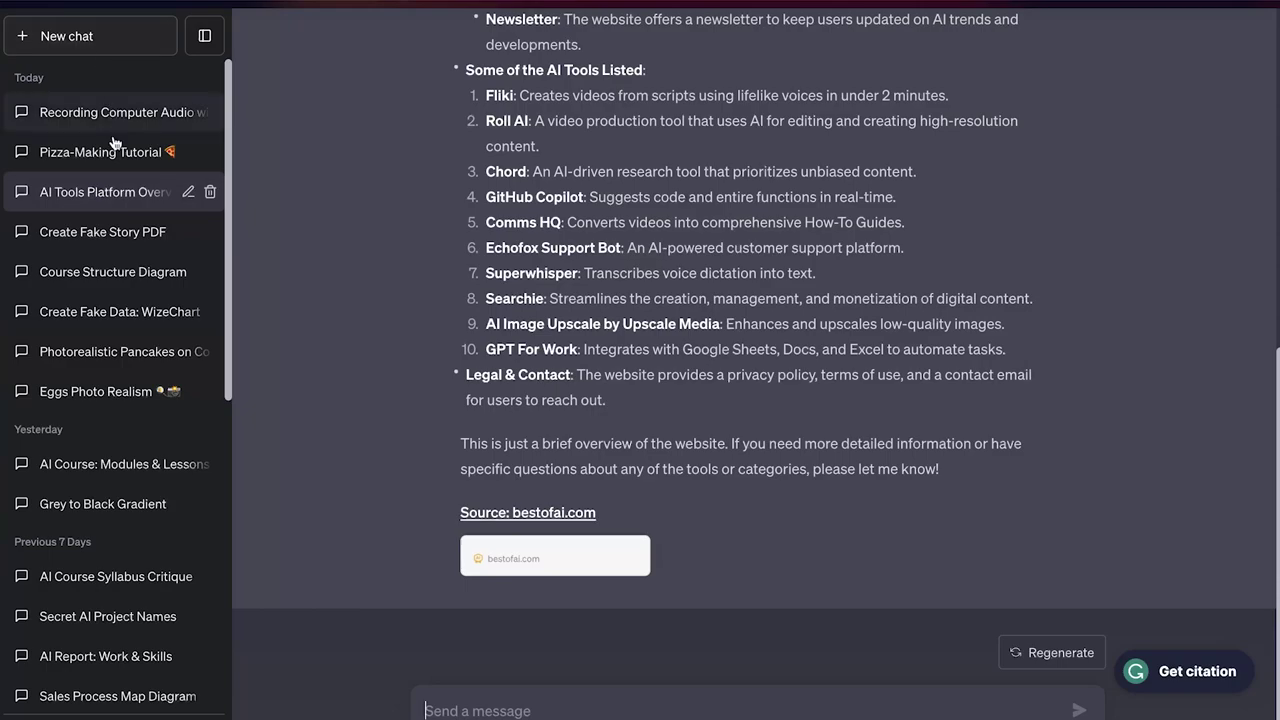
- In a new GPT-4 chat with Photorealistic enabled, send the pizza-in-a-restaurant prompt for improvement
left_click(90, 40)
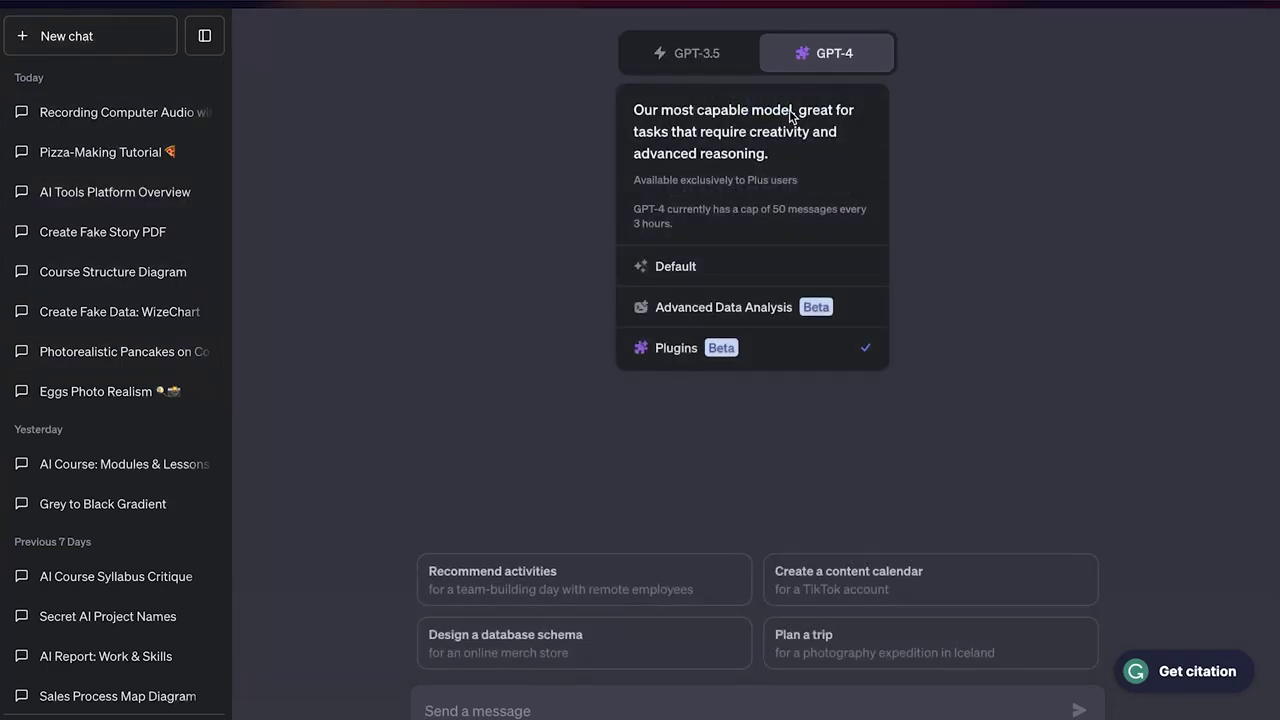
left_click(805, 104)
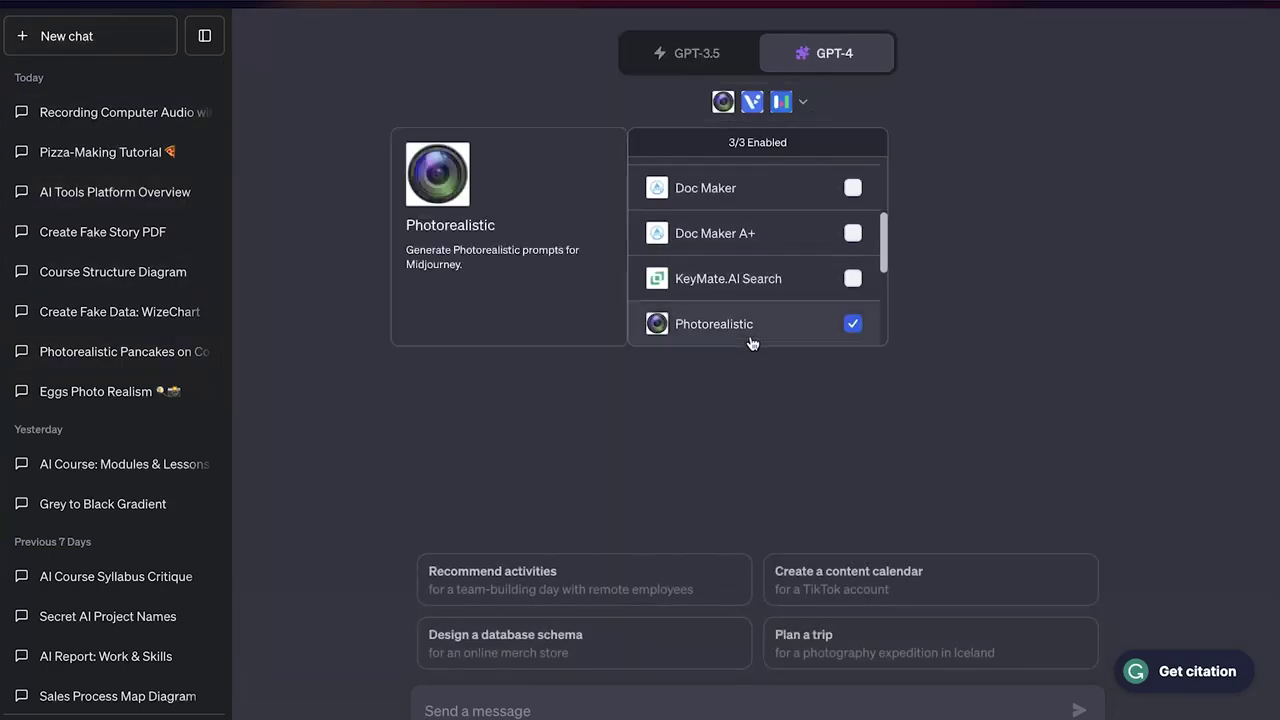
left_click(874, 394)
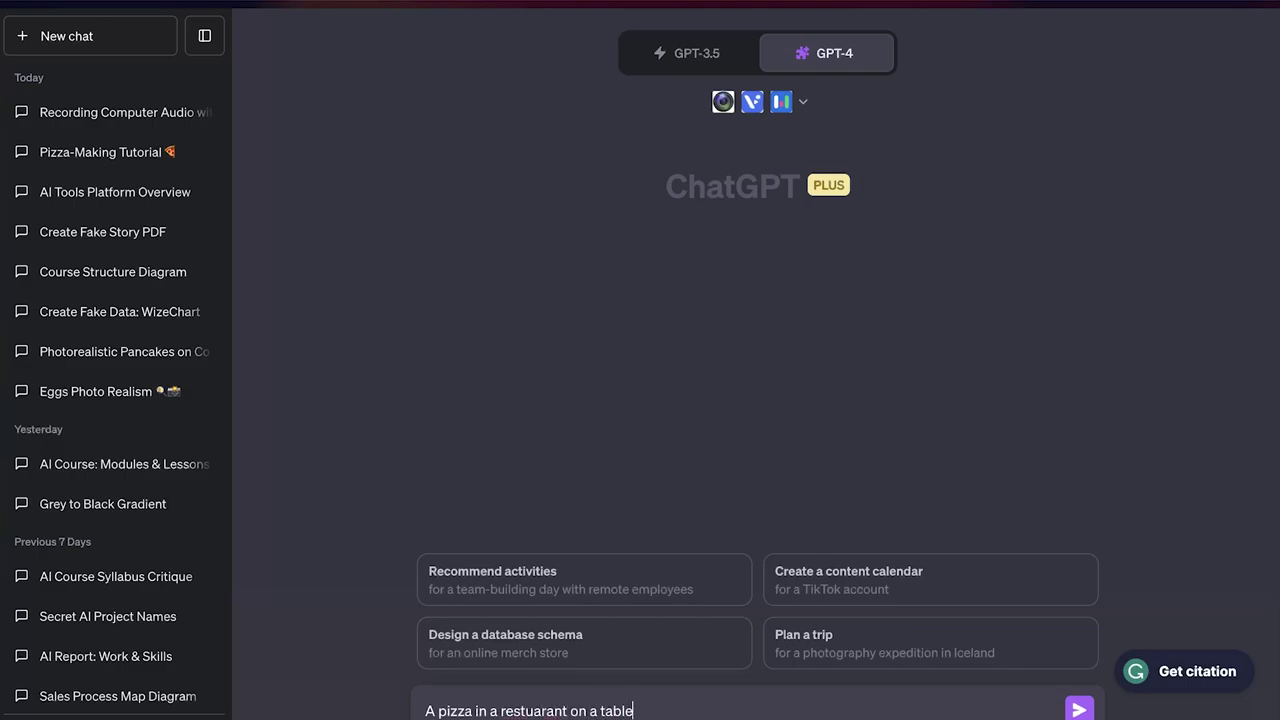
key("shift+Return")
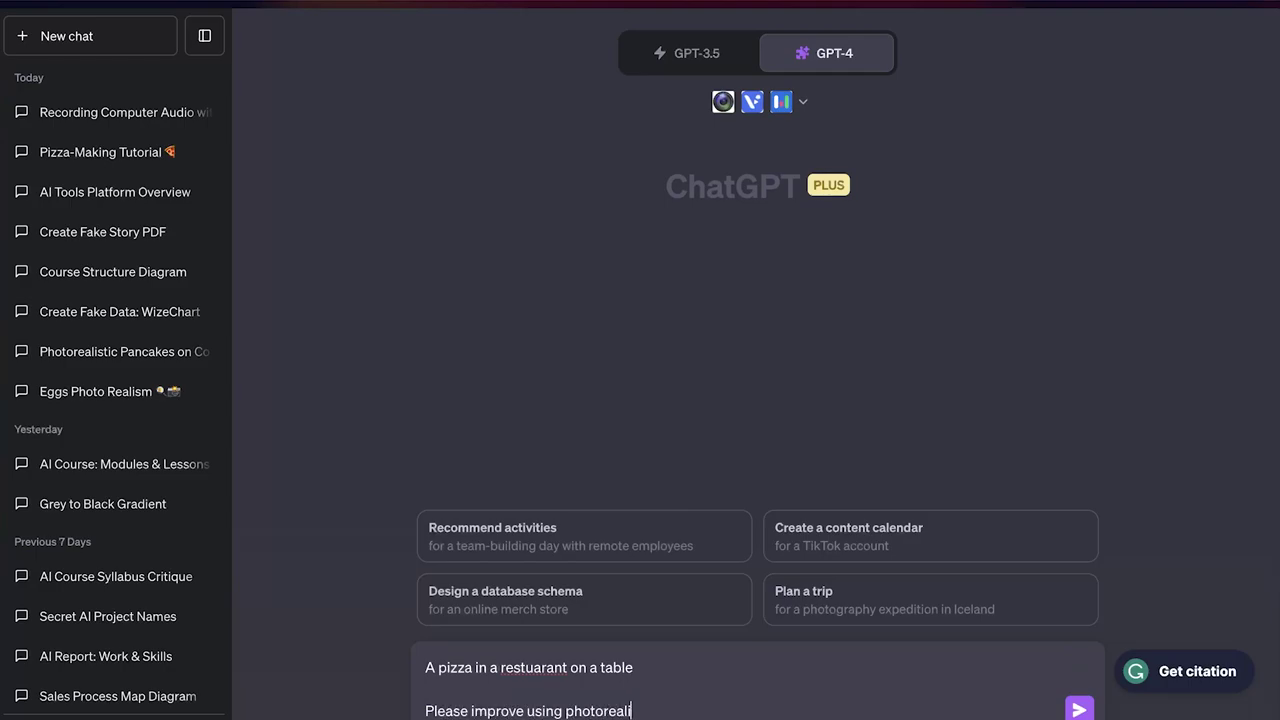
key("Return")
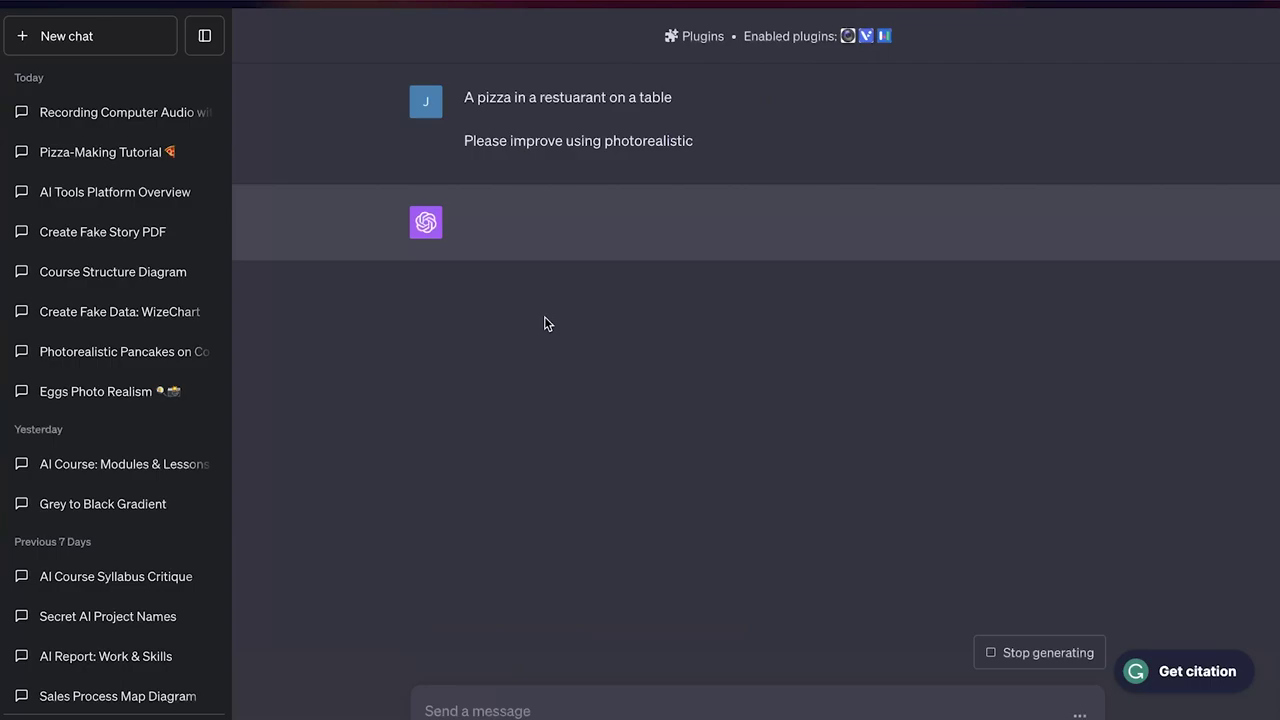
- Copy Prompt Option 1 from ChatGPT's photorealistic pizza reply
left_click_drag(485, 97, 705, 98)
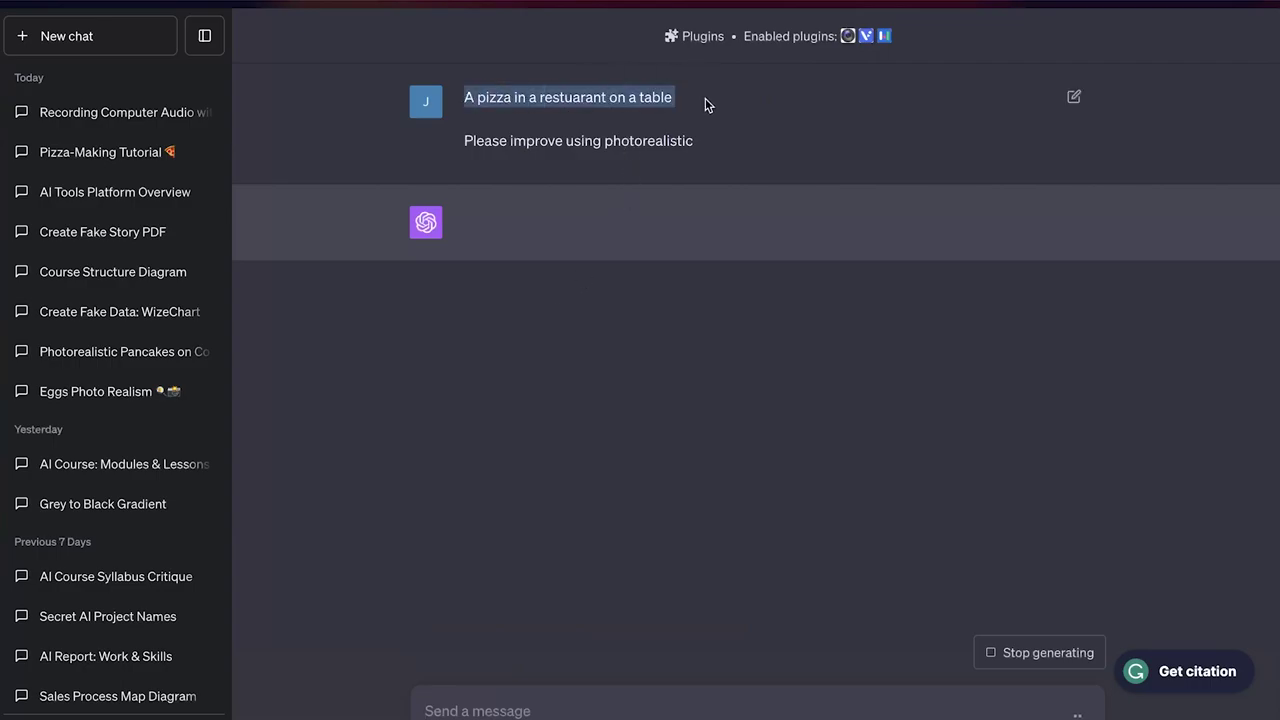
left_click(705, 98)
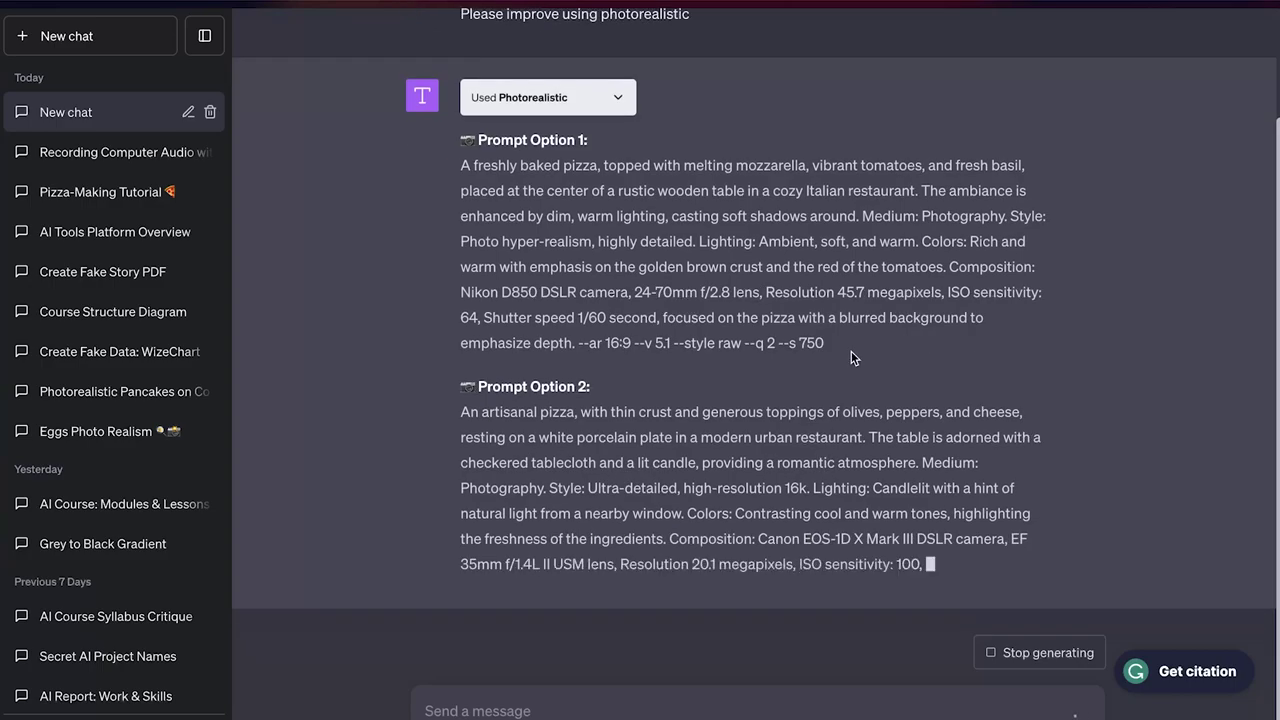
left_click_drag(840, 339, 454, 76)
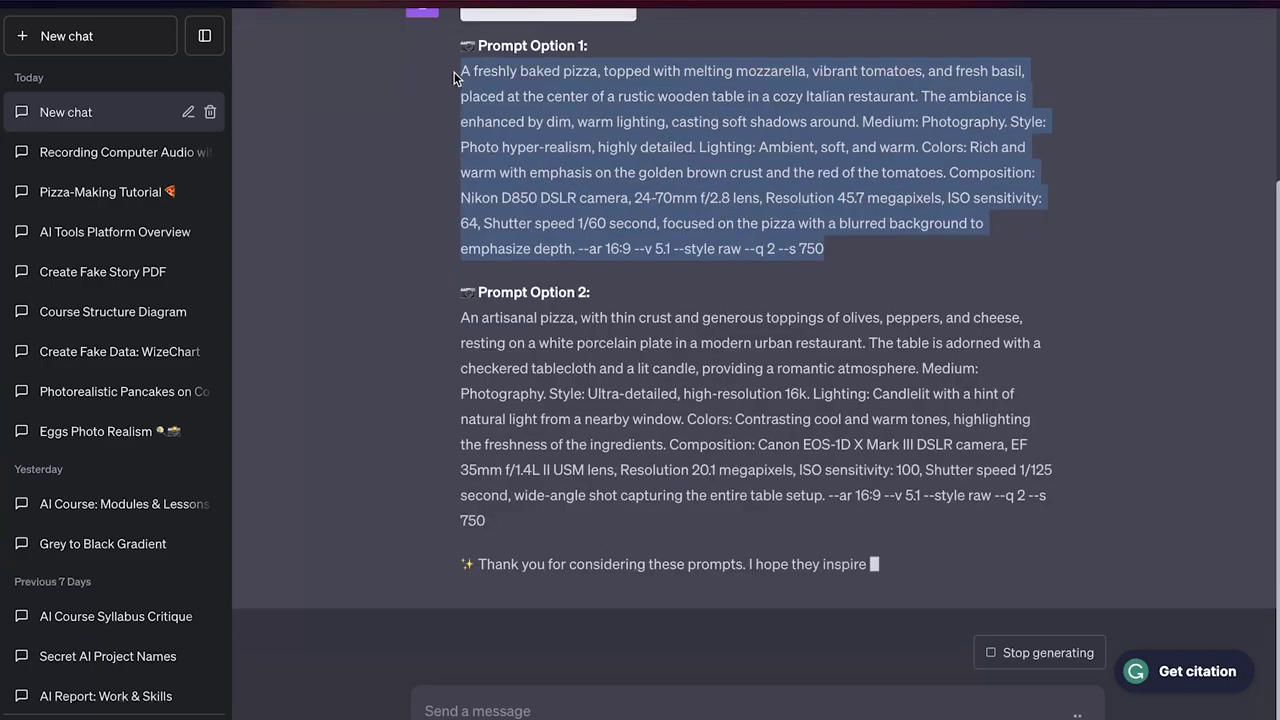
scroll(720, 422, "up", 2)
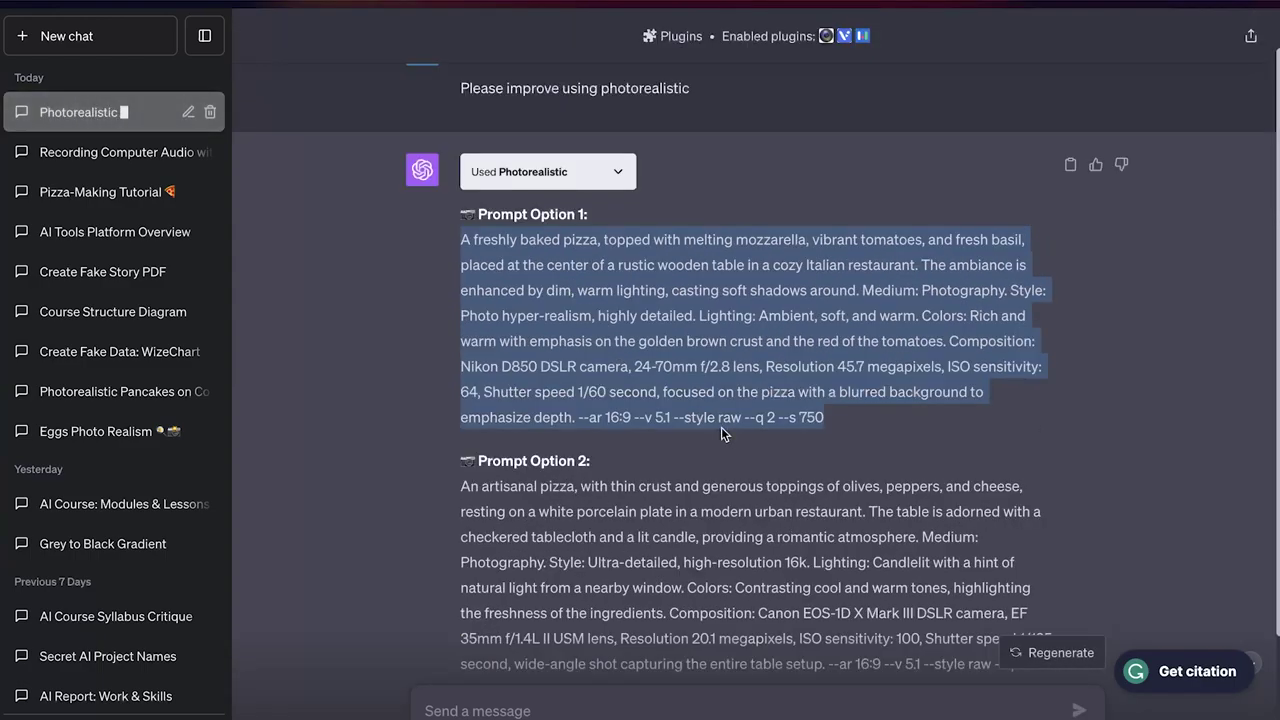
left_click(778, 710)
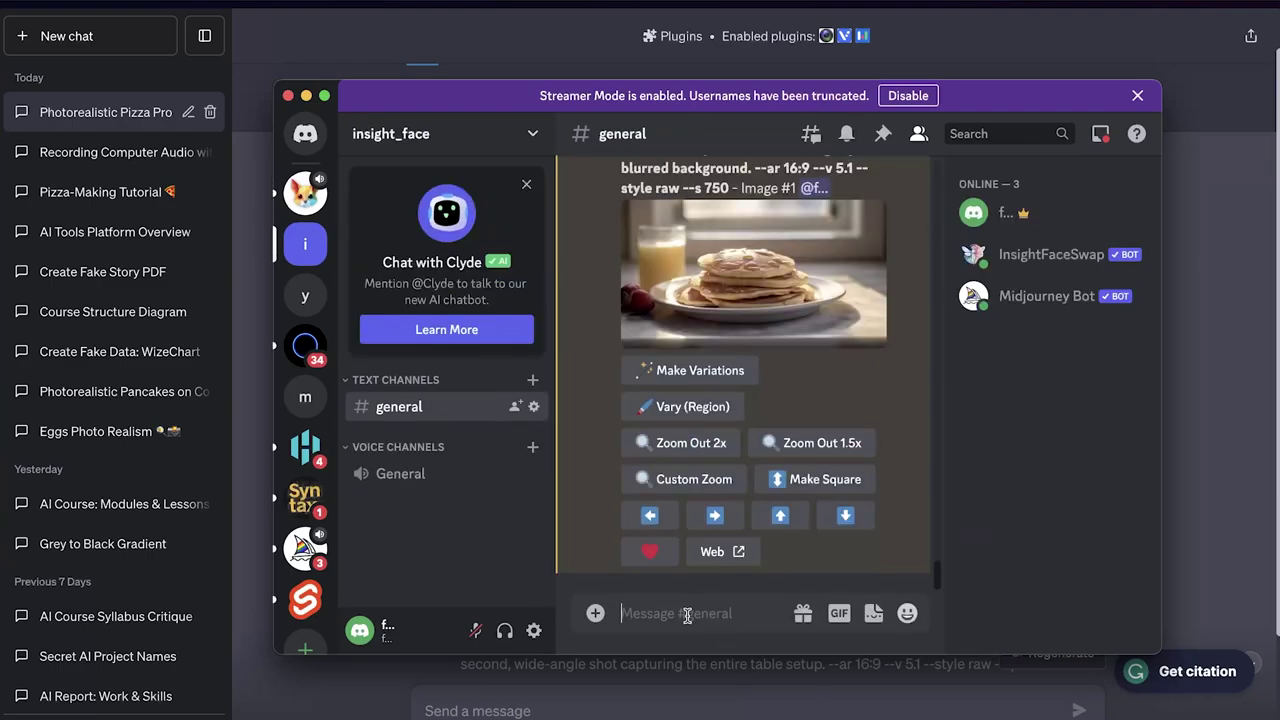
- Run Midjourney's /imagine with the pasted photorealistic pizza prompt
type("/im")
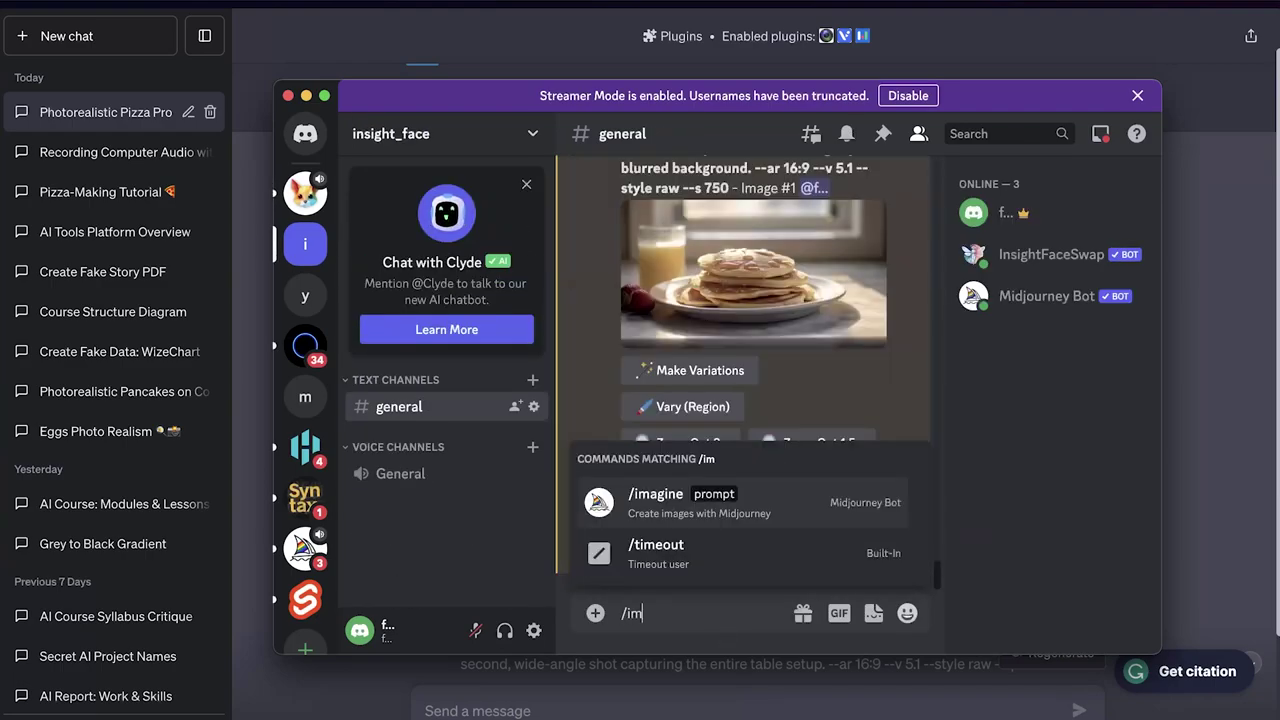
key("Return")
key("super+v")
key("Return")
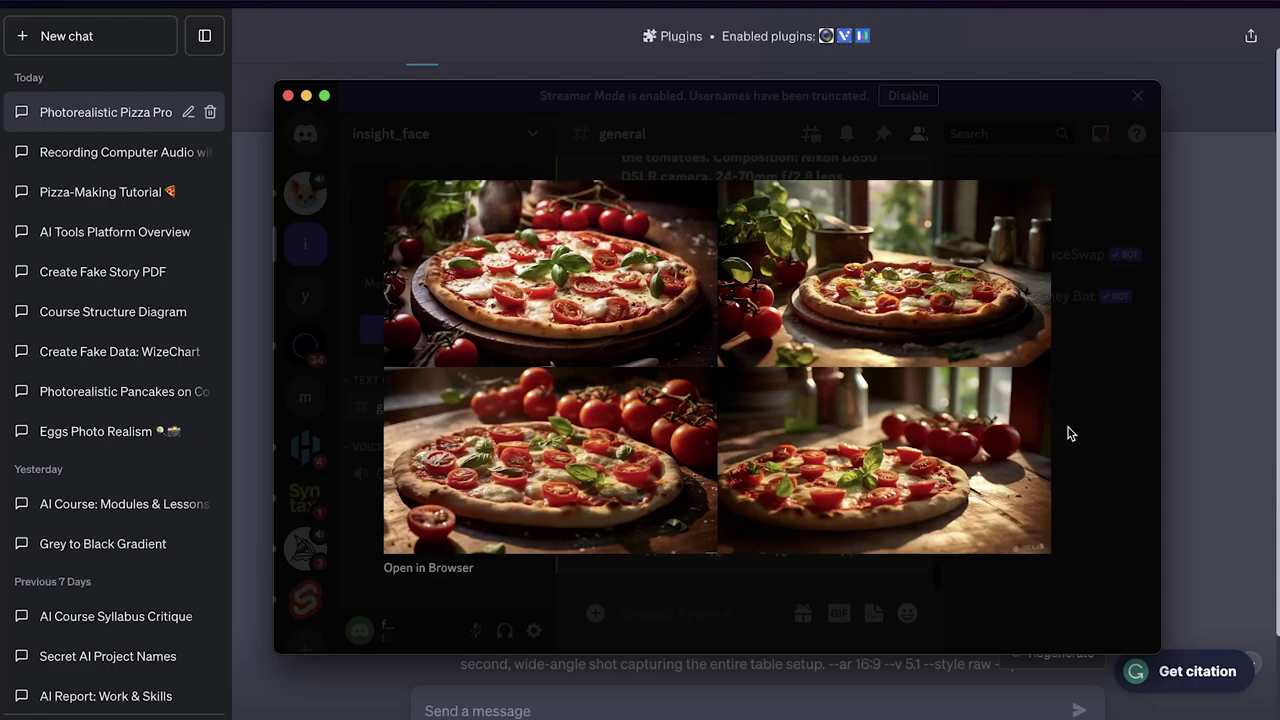
- Upscale the first pizza image (U1) and save it as a PNG in Downloads
left_click(1124, 398)
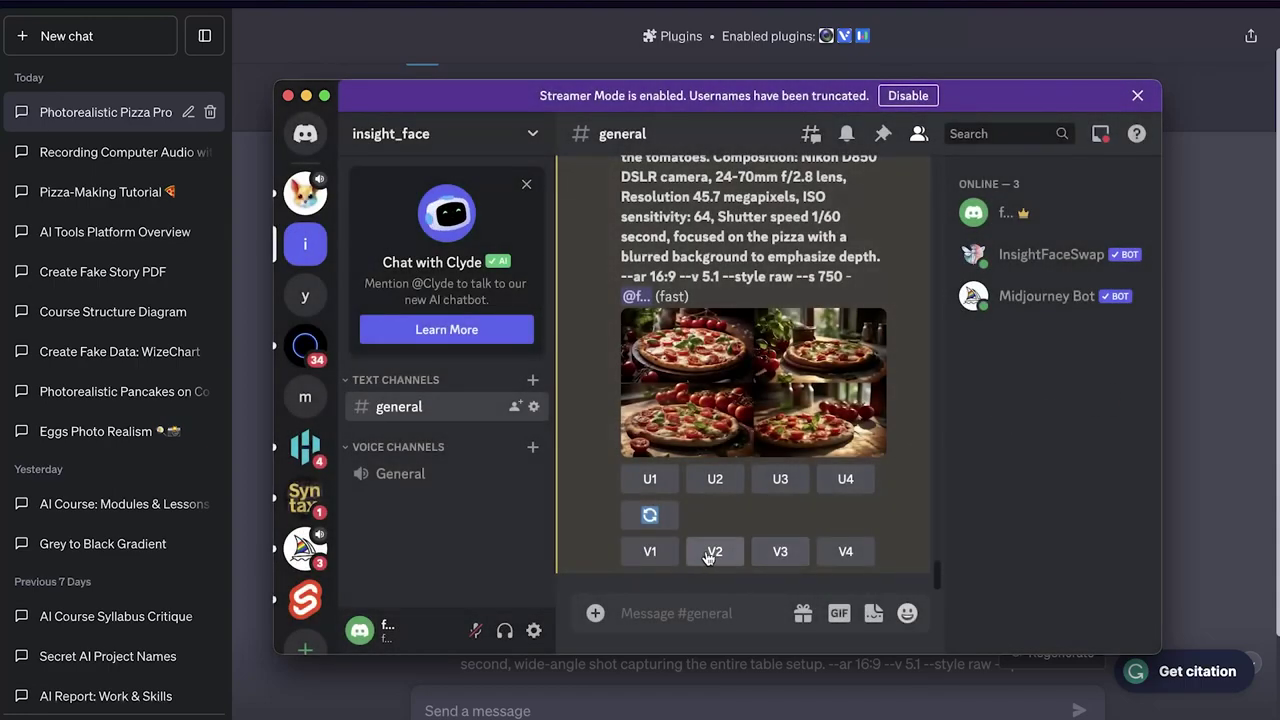
left_click(664, 484)
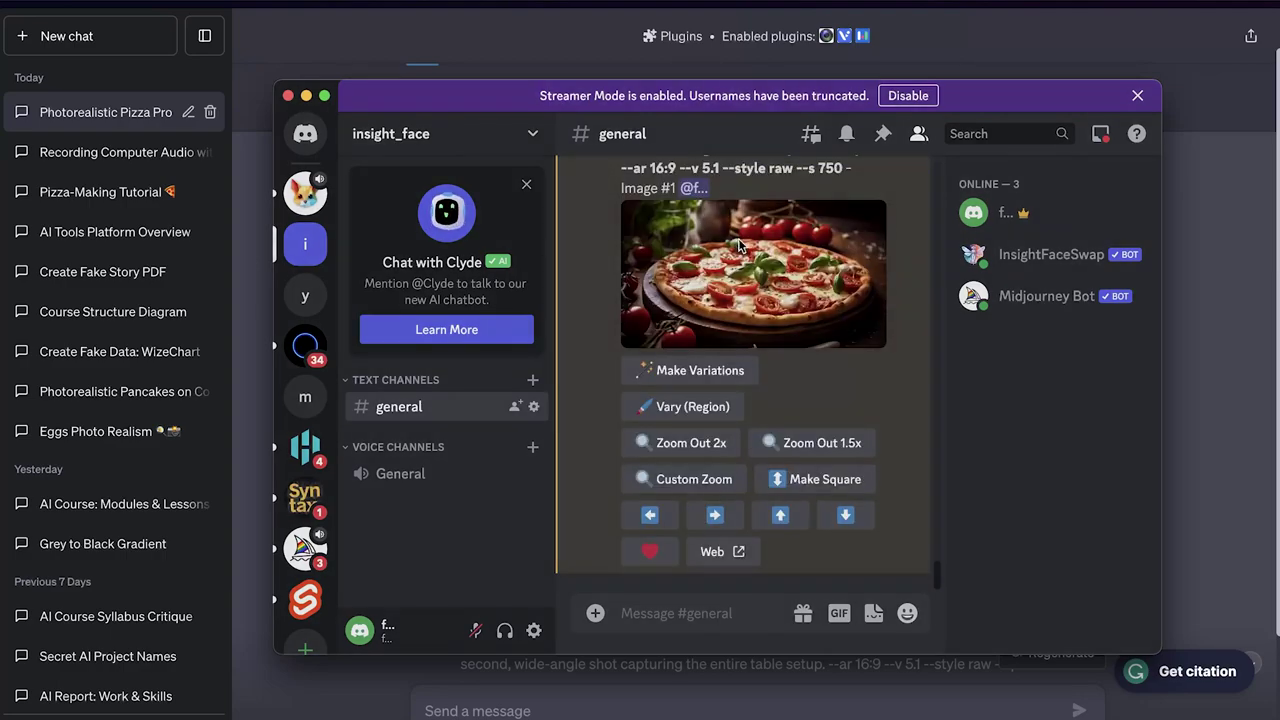
left_click(690, 348)
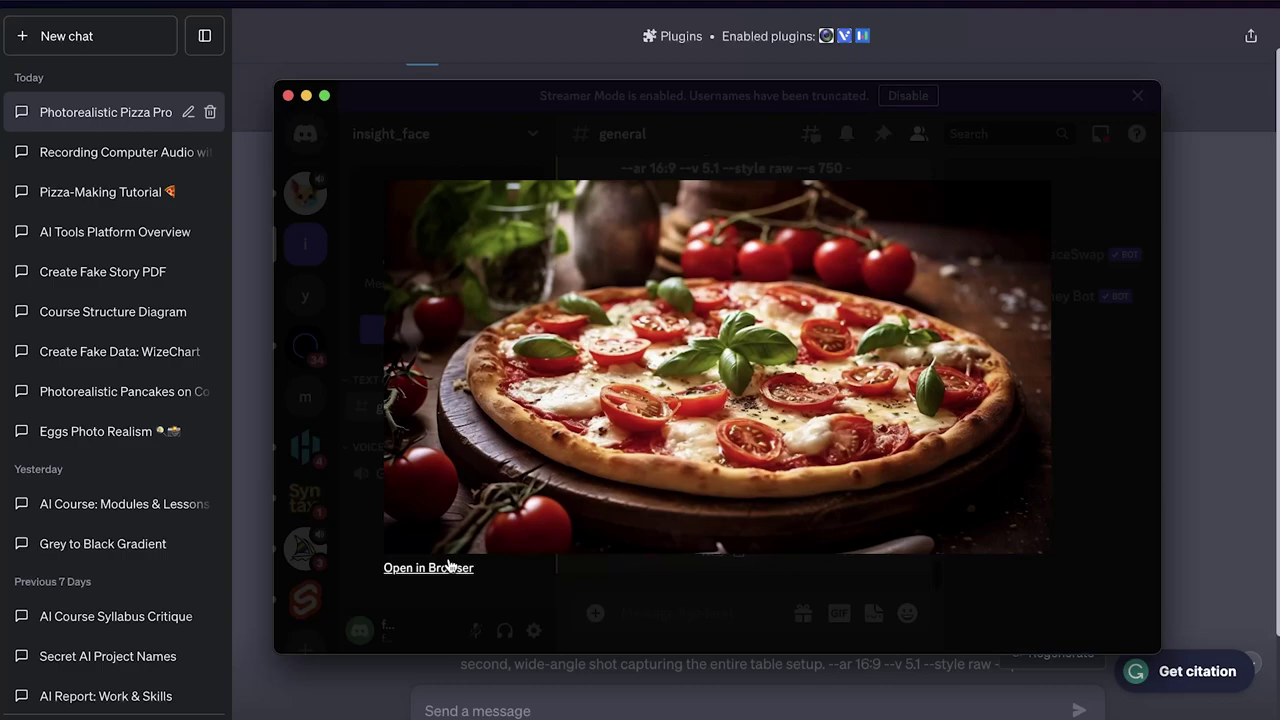
right_click(612, 390)
left_click(684, 410)
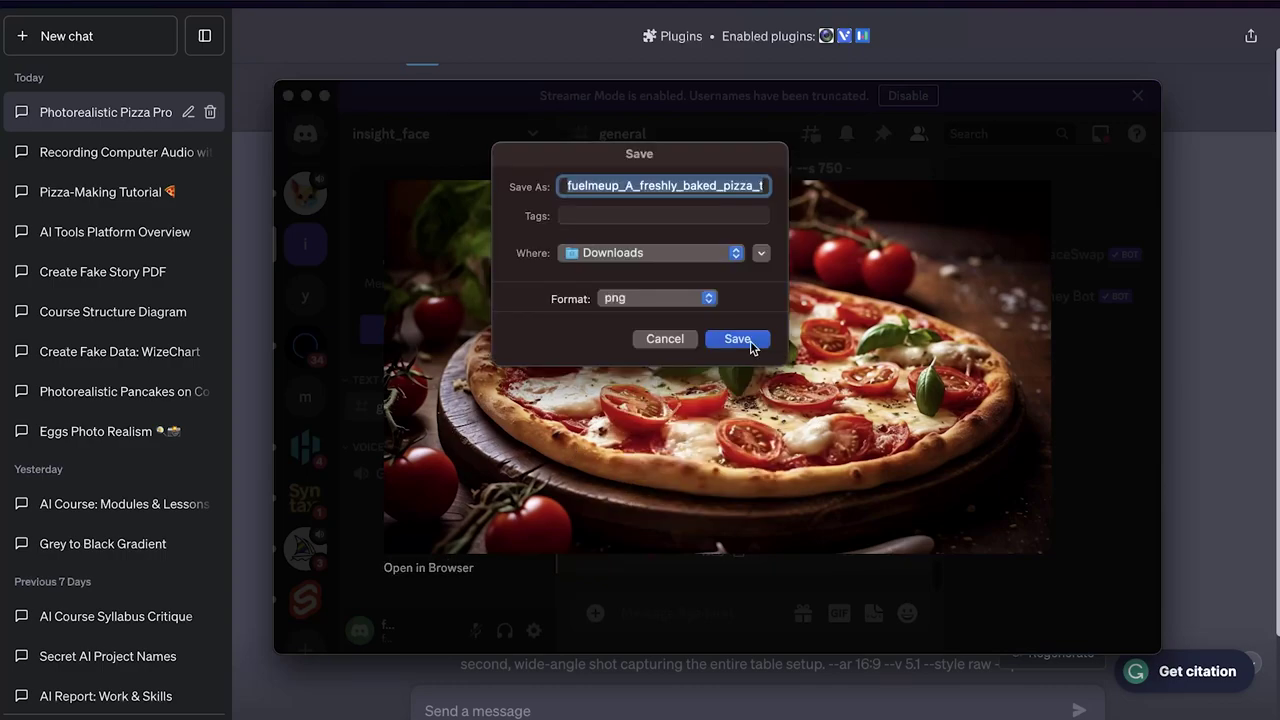
left_click(737, 339)
left_click(305, 320)
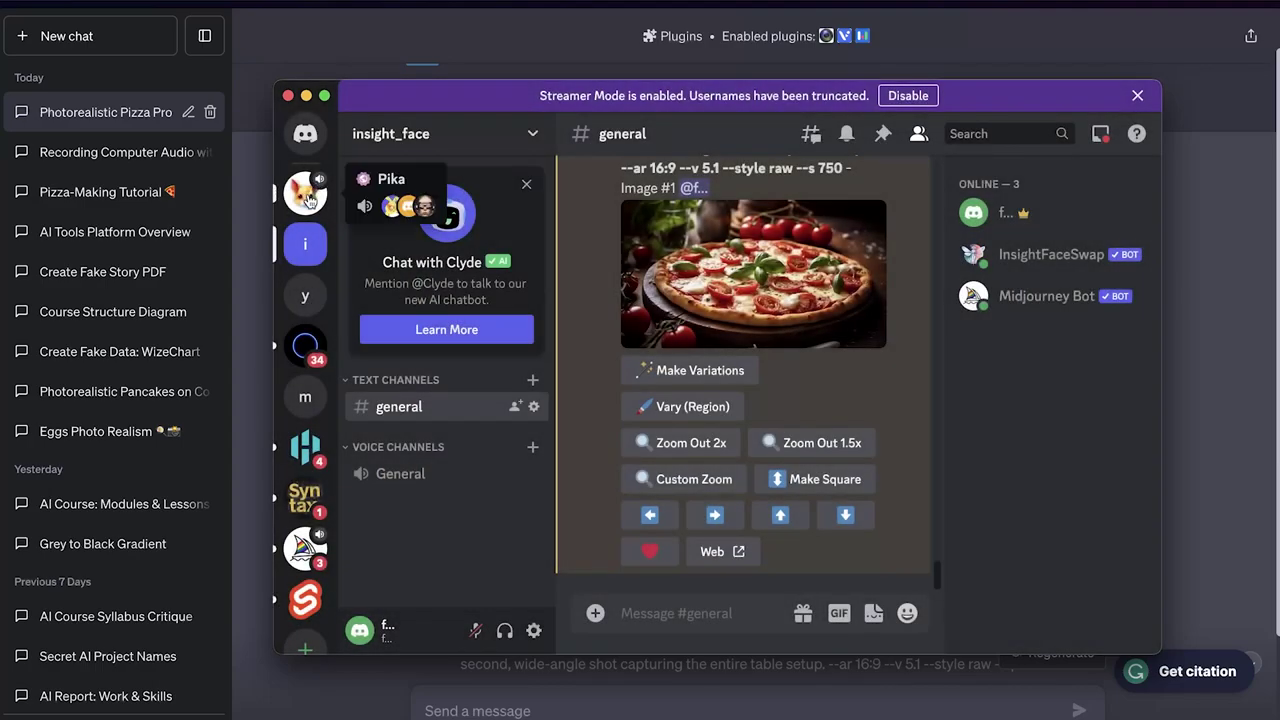
- Go to the Pika server and scroll its channel list to getting-started
left_click(306, 194)
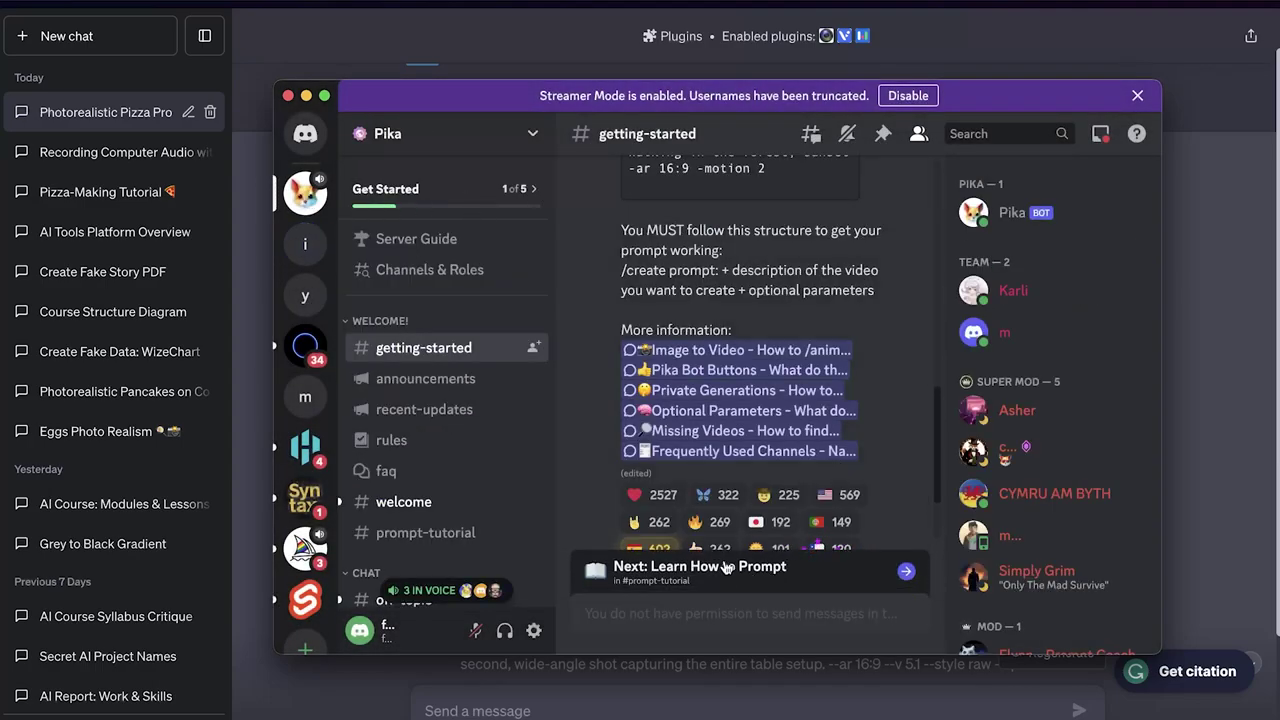
scroll(420, 555, "down", 1)
scroll(420, 555, "down", 10)
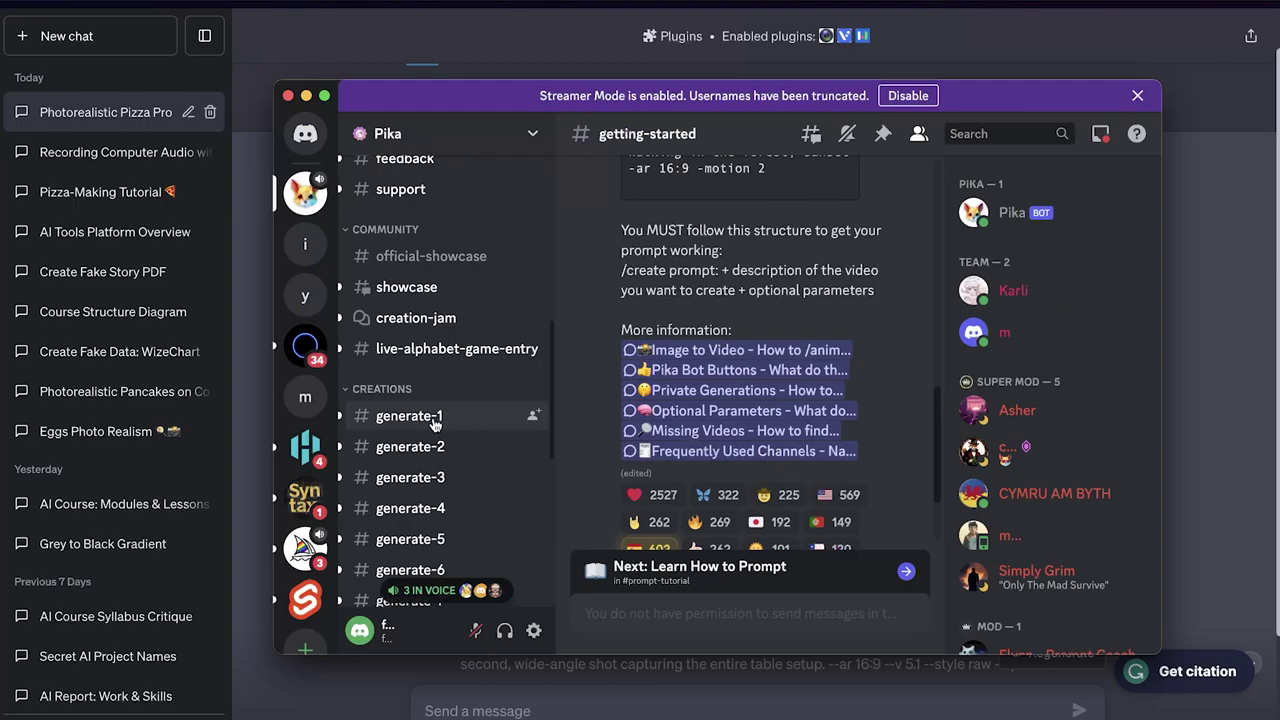
scroll(447, 493, "down", 6)
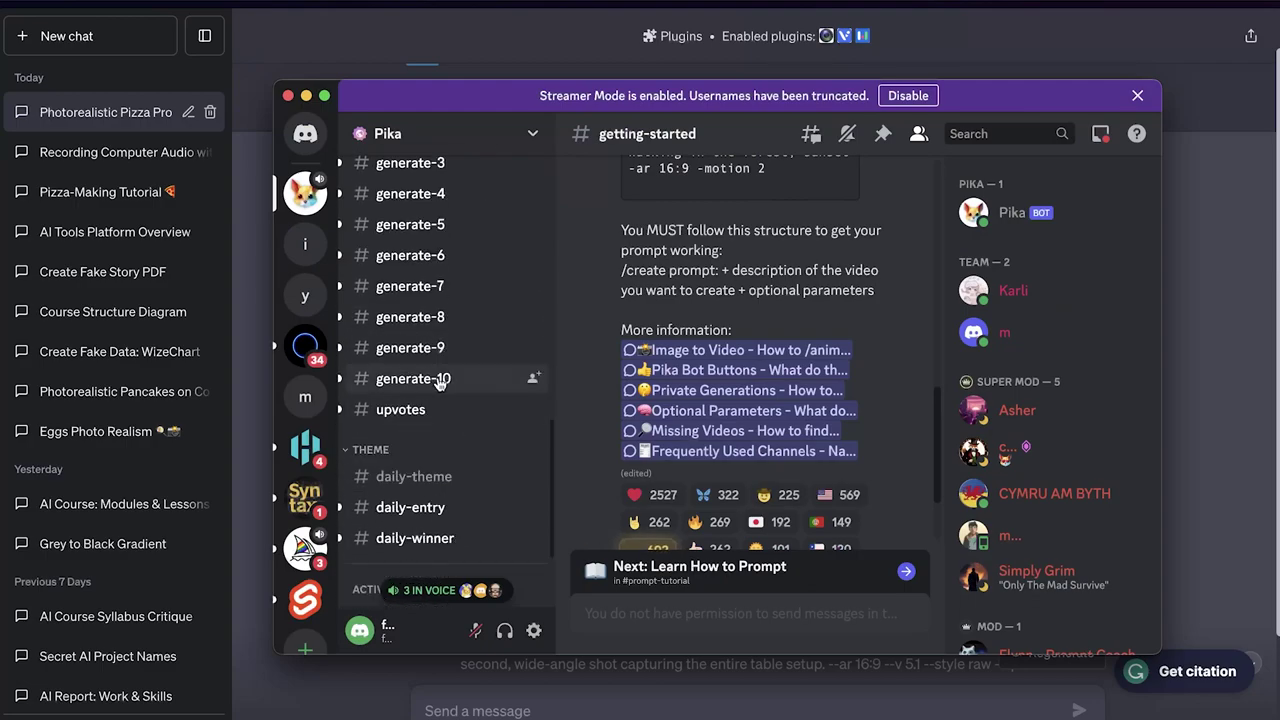
scroll(450, 370, "up", 7)
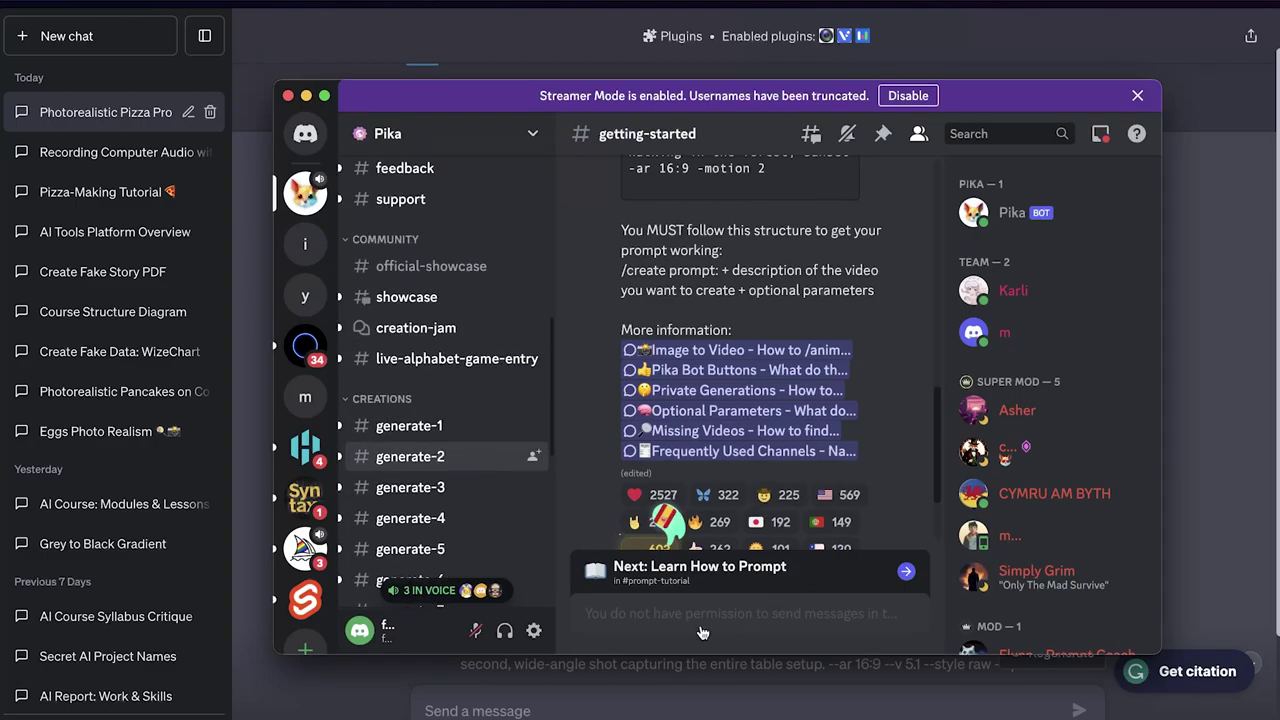
- Send Pika's /animate command with the saved pizza PNG from Downloads attached
type("/")
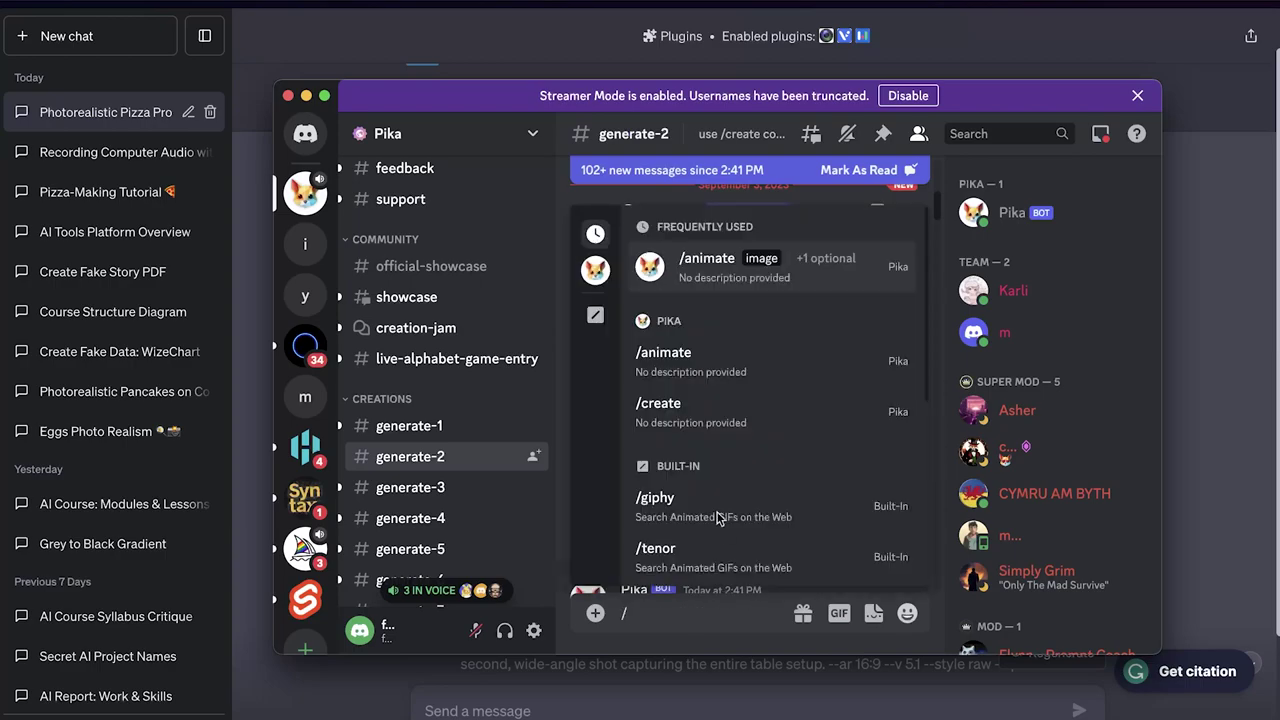
left_click(675, 378)
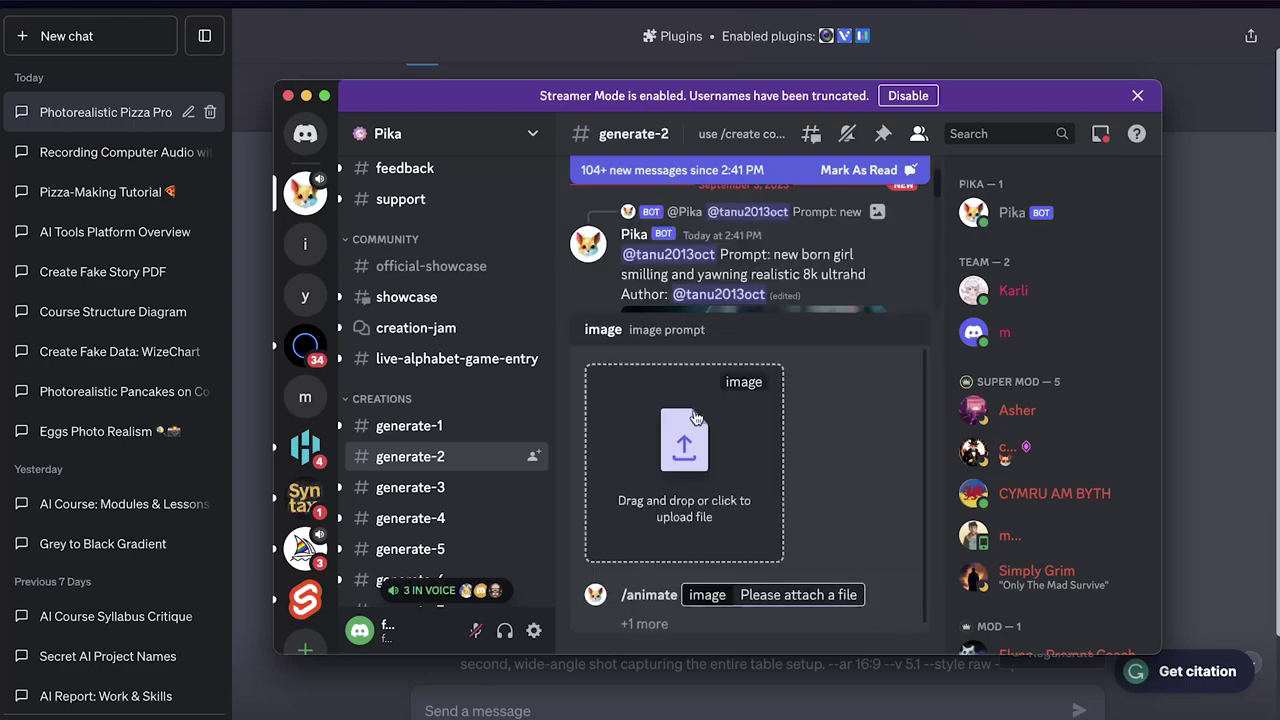
left_click(700, 445)
left_click(472, 210)
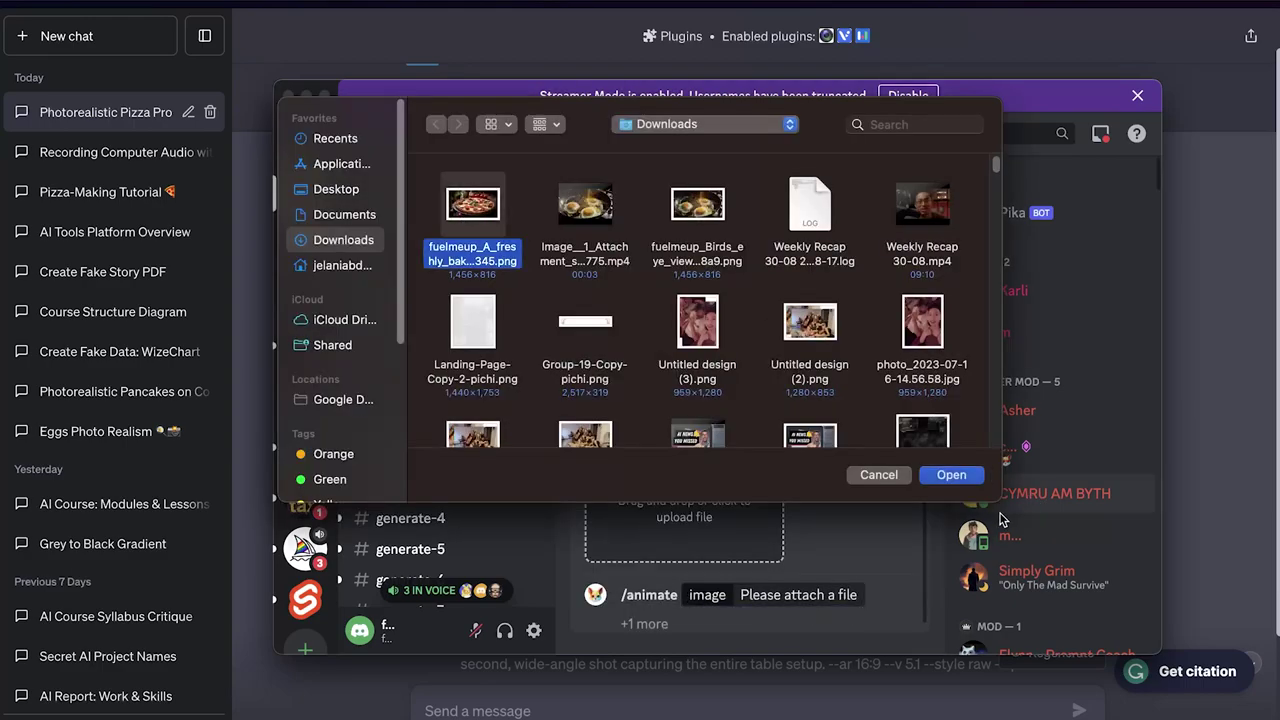
left_click(948, 476)
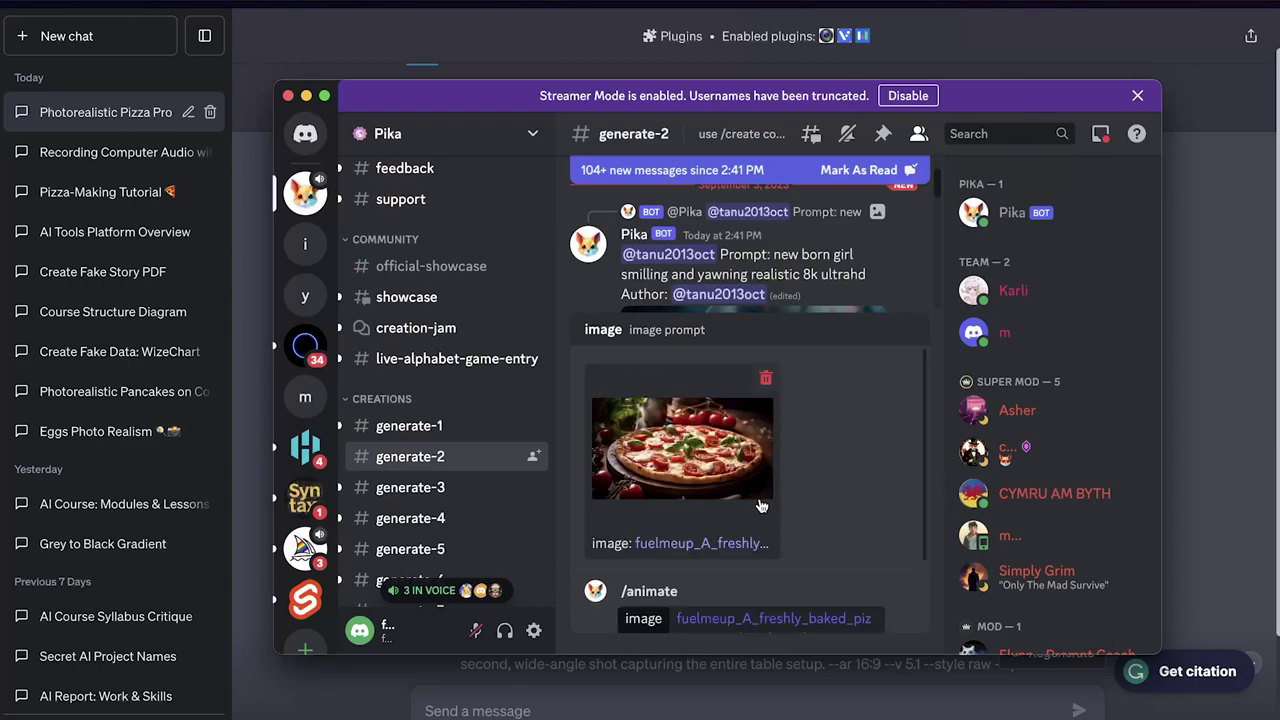
scroll(787, 566, "down", 2)
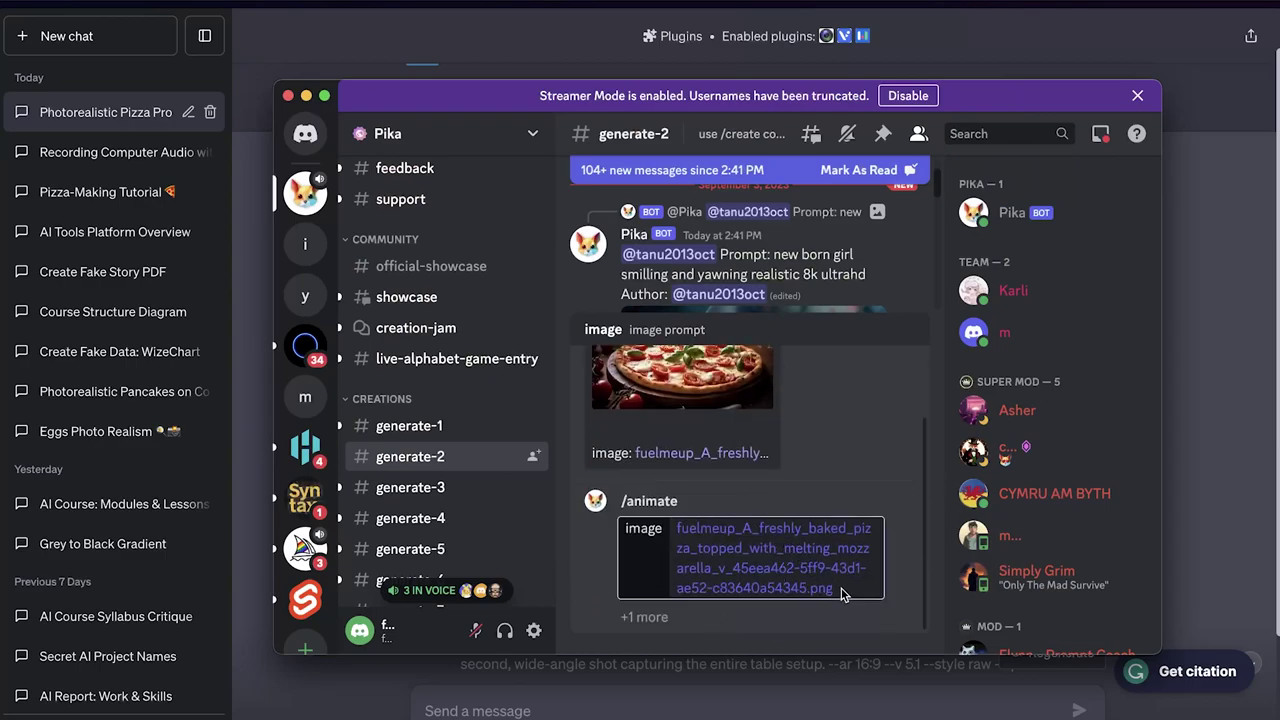
key("Return")
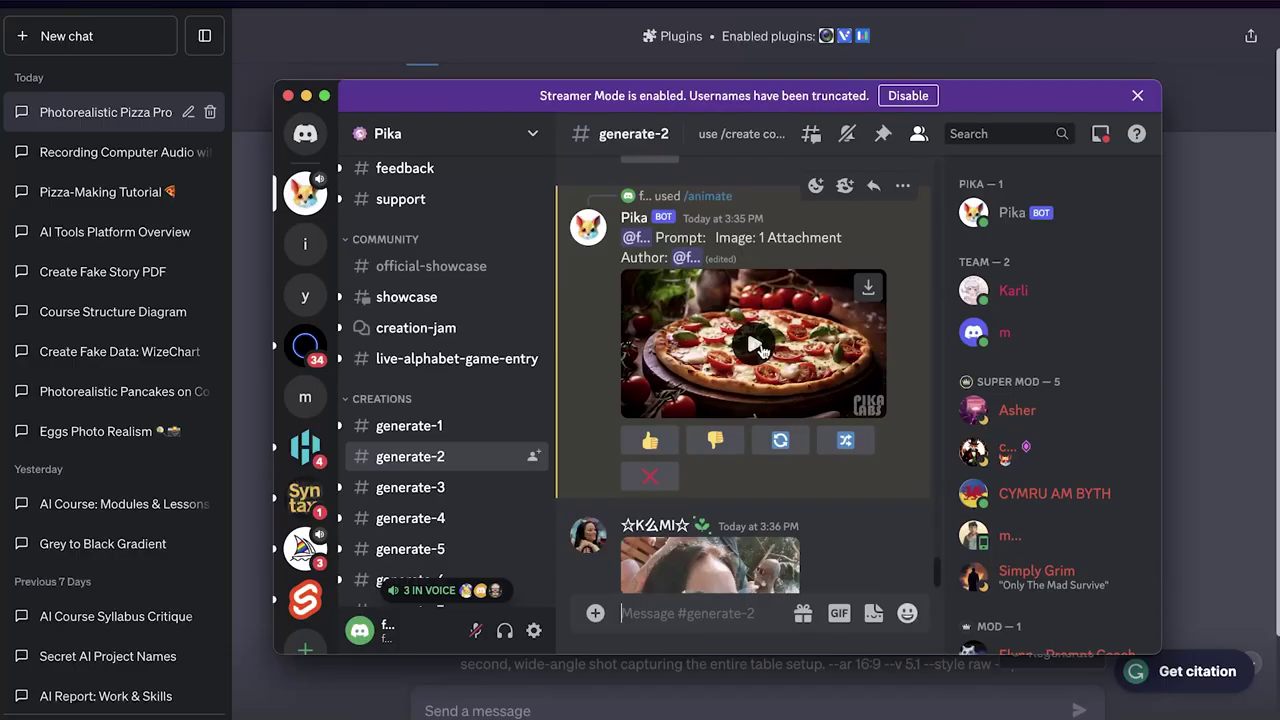
- Watch Pika's pizza animation full screen, then exit back to generate-2
left_click(753, 338)
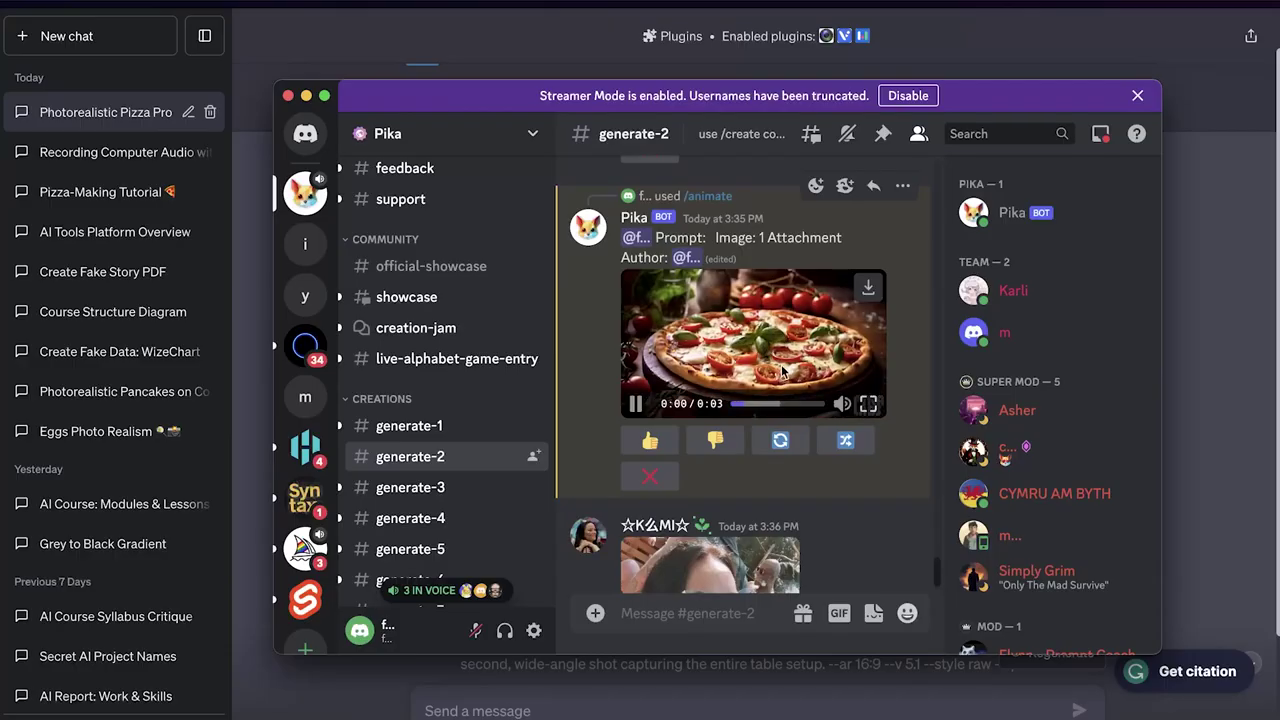
left_click(868, 404)
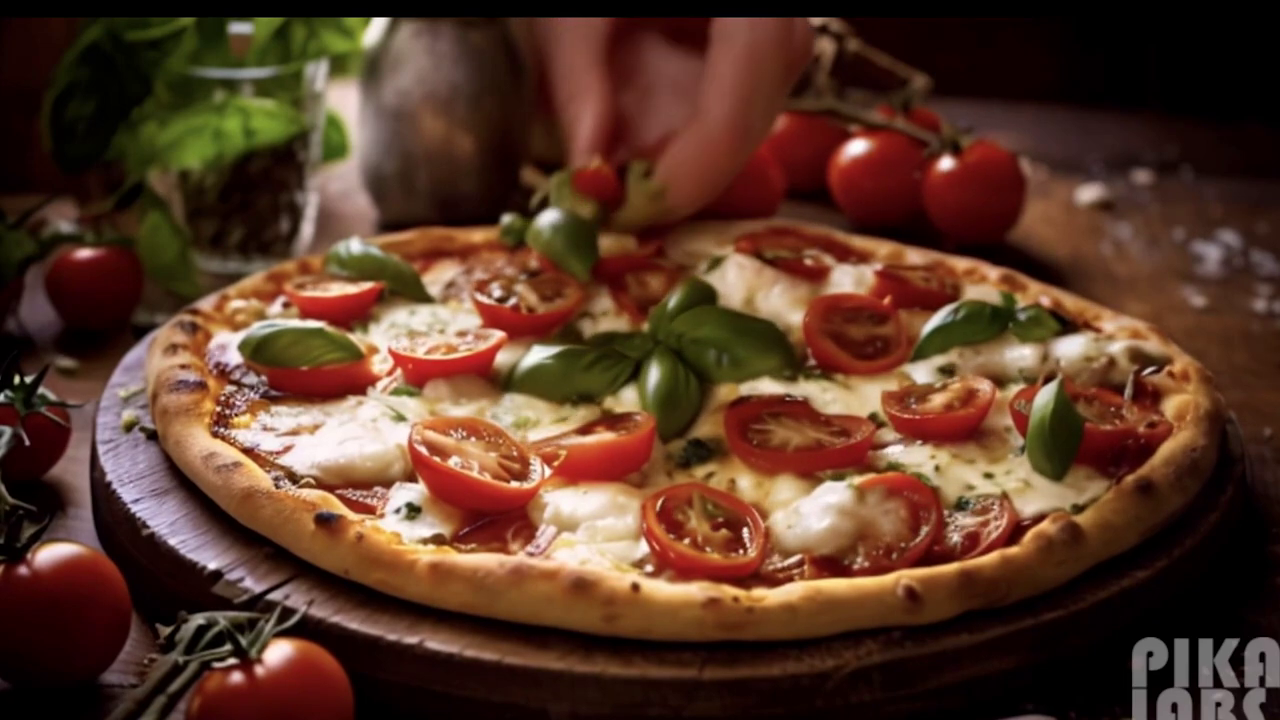
key("Escape")
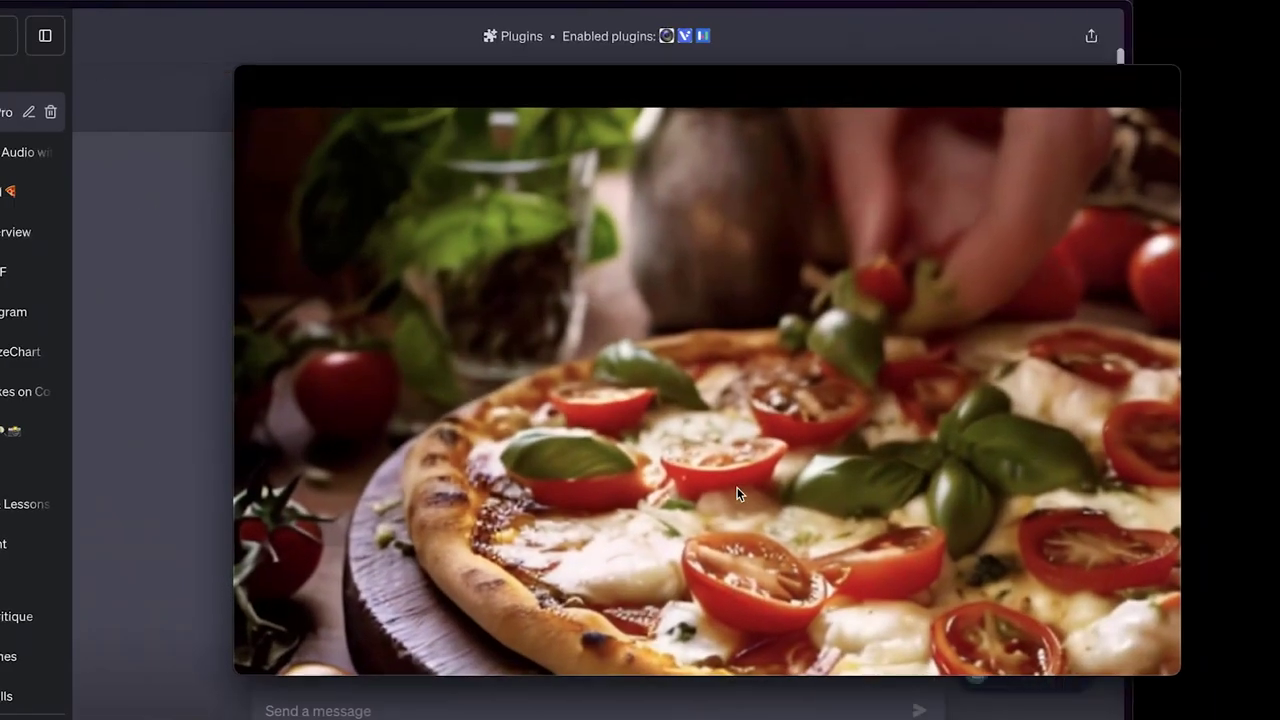
key("Escape")
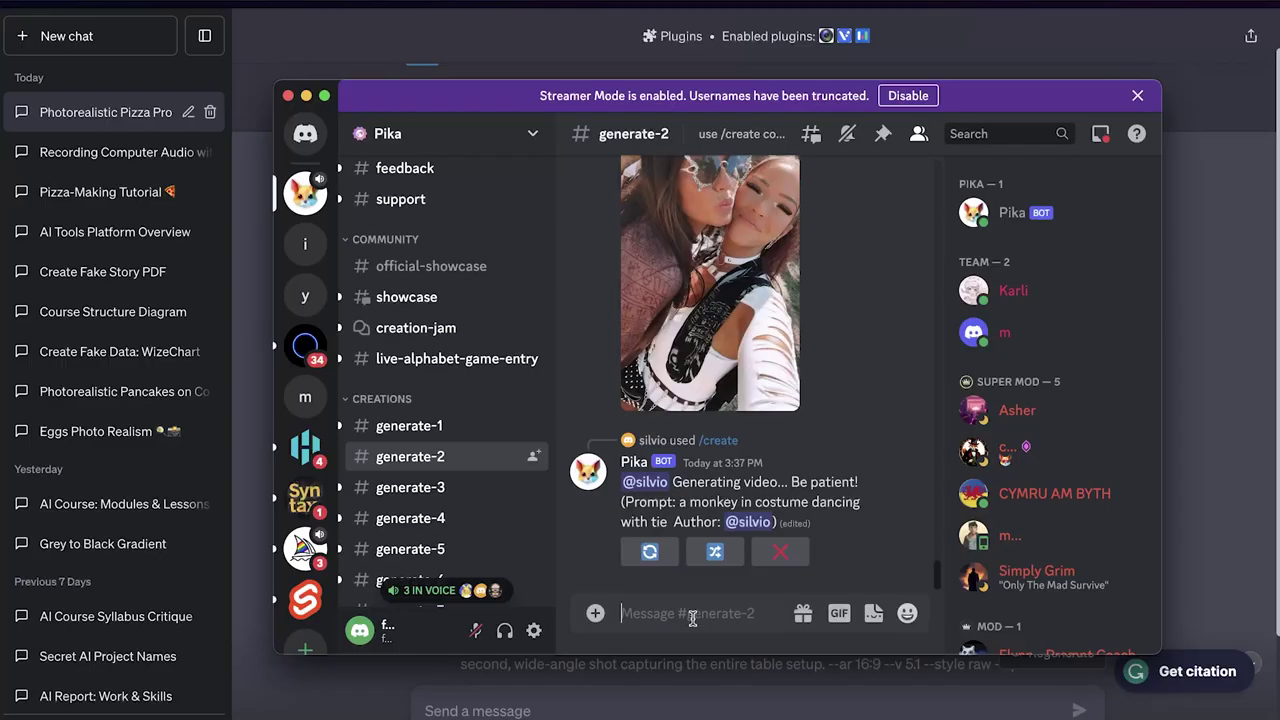
- Begin a Pika /create text-to-video command in the generate-2 channel
type("/")
left_click(703, 420)
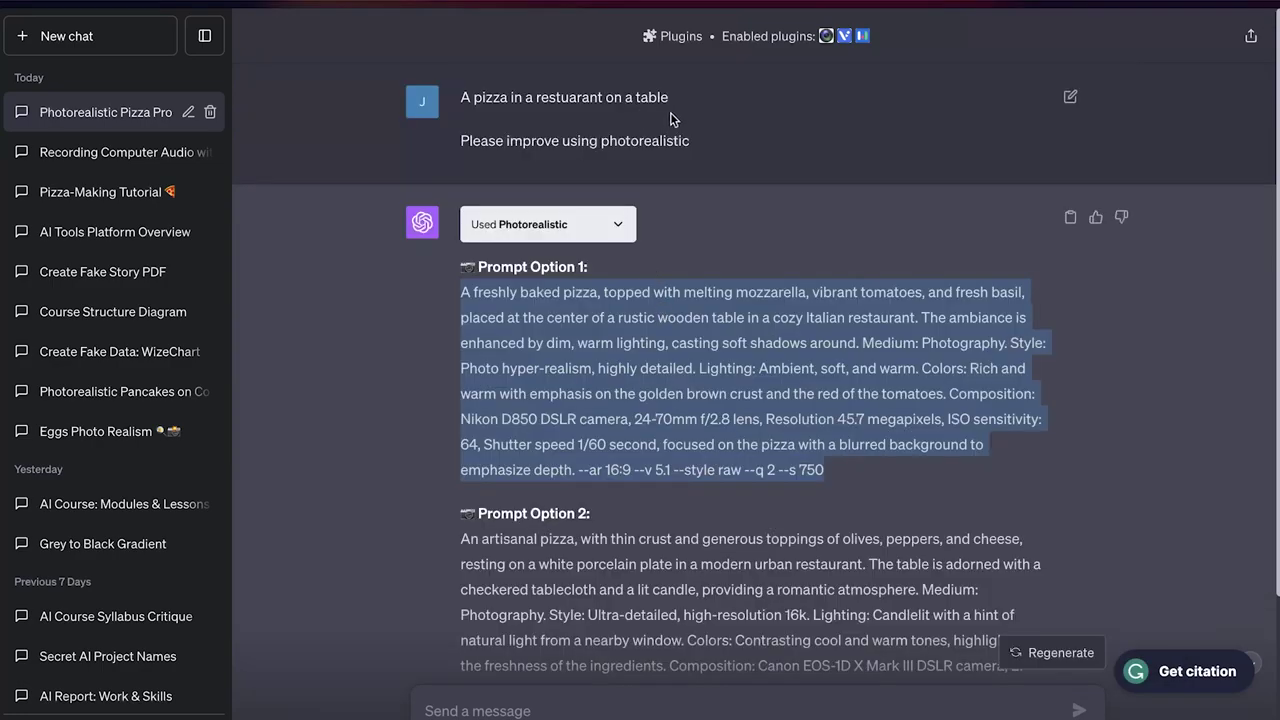
left_click_drag(685, 97, 424, 101)
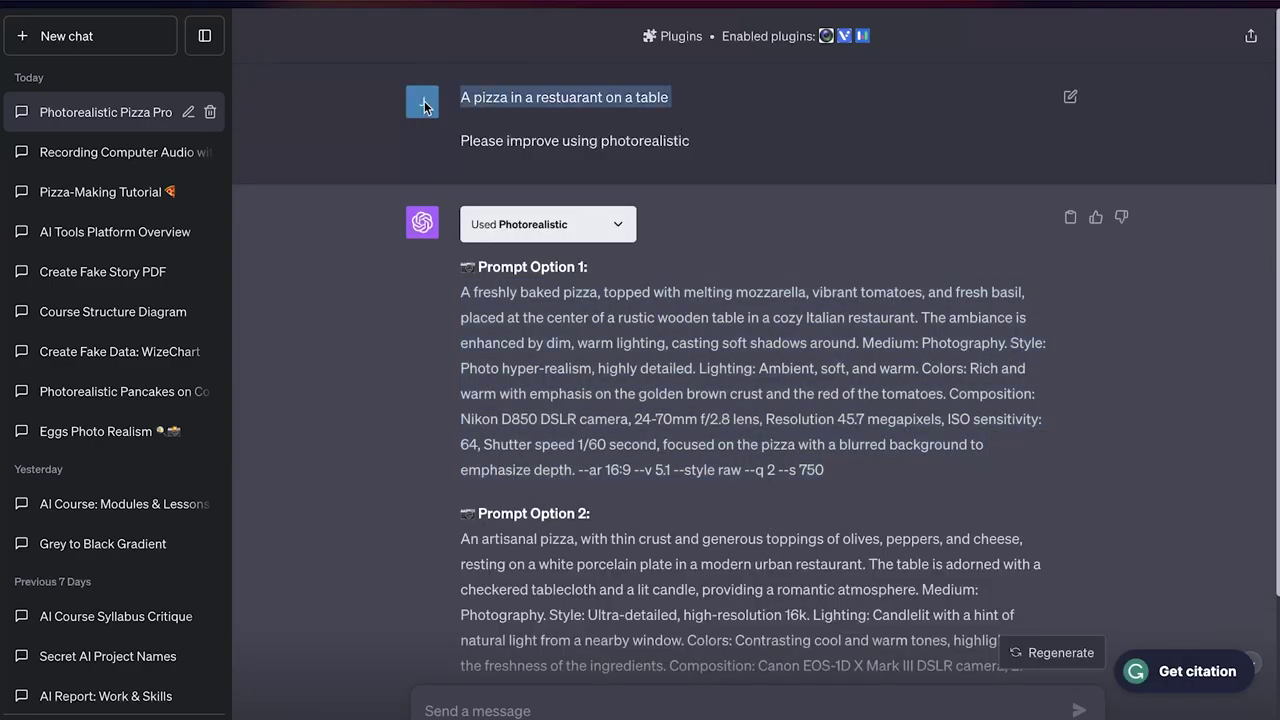
left_click(629, 630)
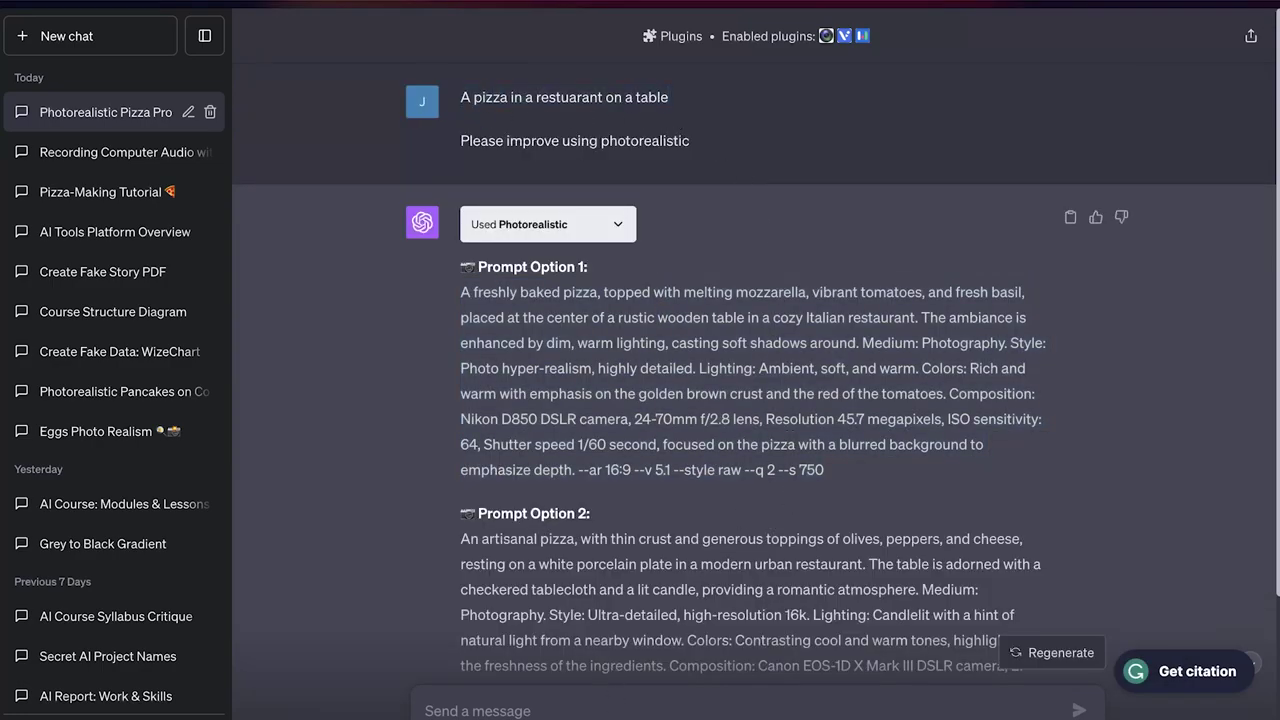
- Ask ChatGPT to improve 'French fries frying in oil' and select Prompt Option 1
left_click(602, 713)
type("A fr")
key("BackSpace")
type("A")
key("BackSpace")
type("French fries frying in oil")
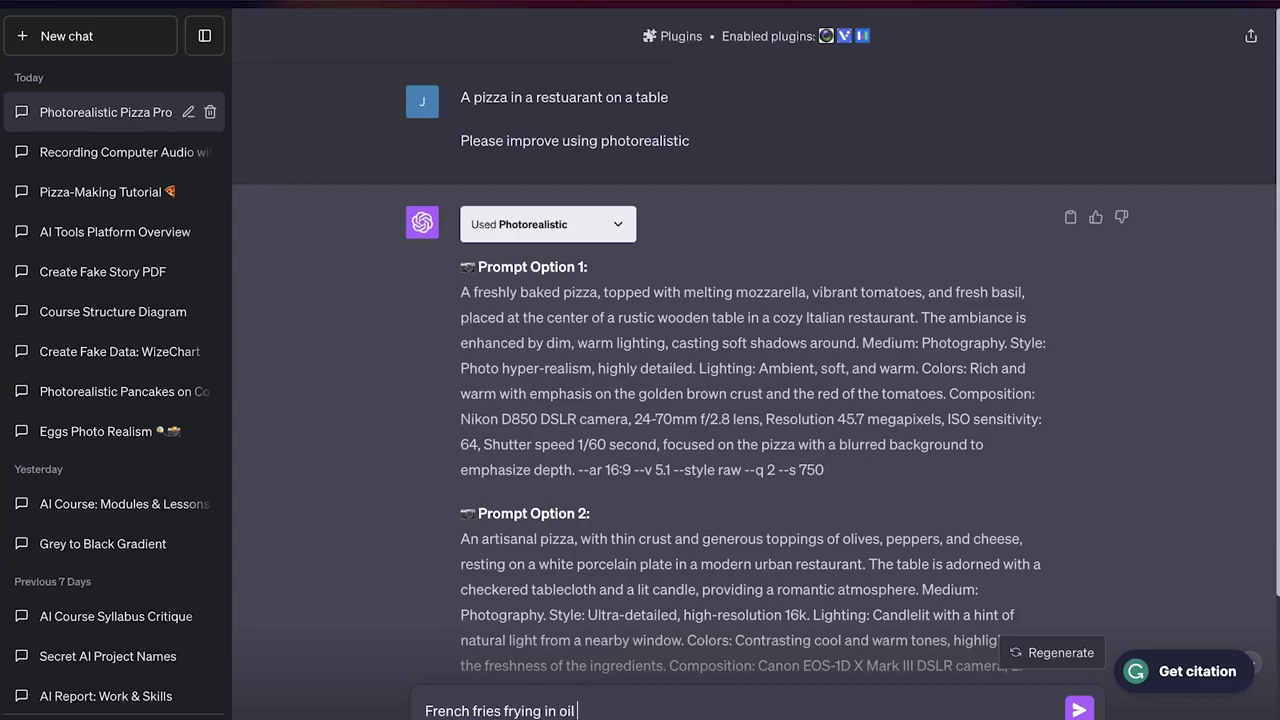
key("shift+Return")
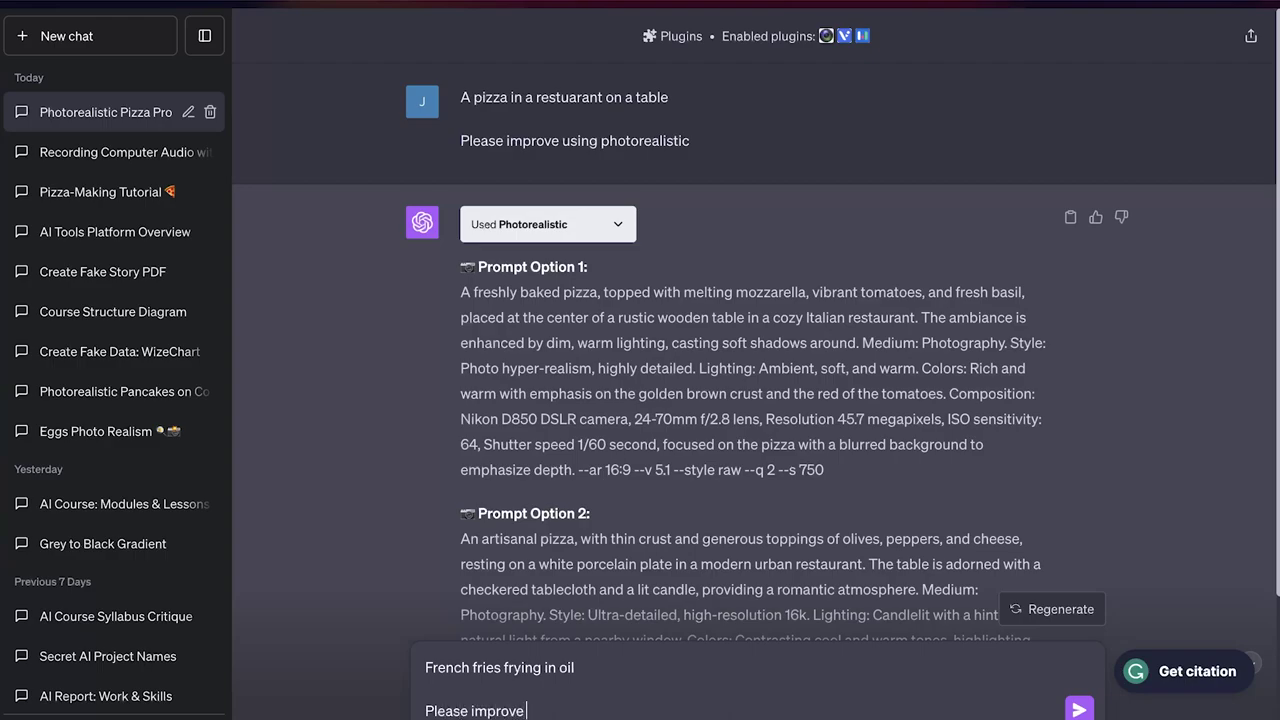
type("Please improve this prompt")
key("Return")
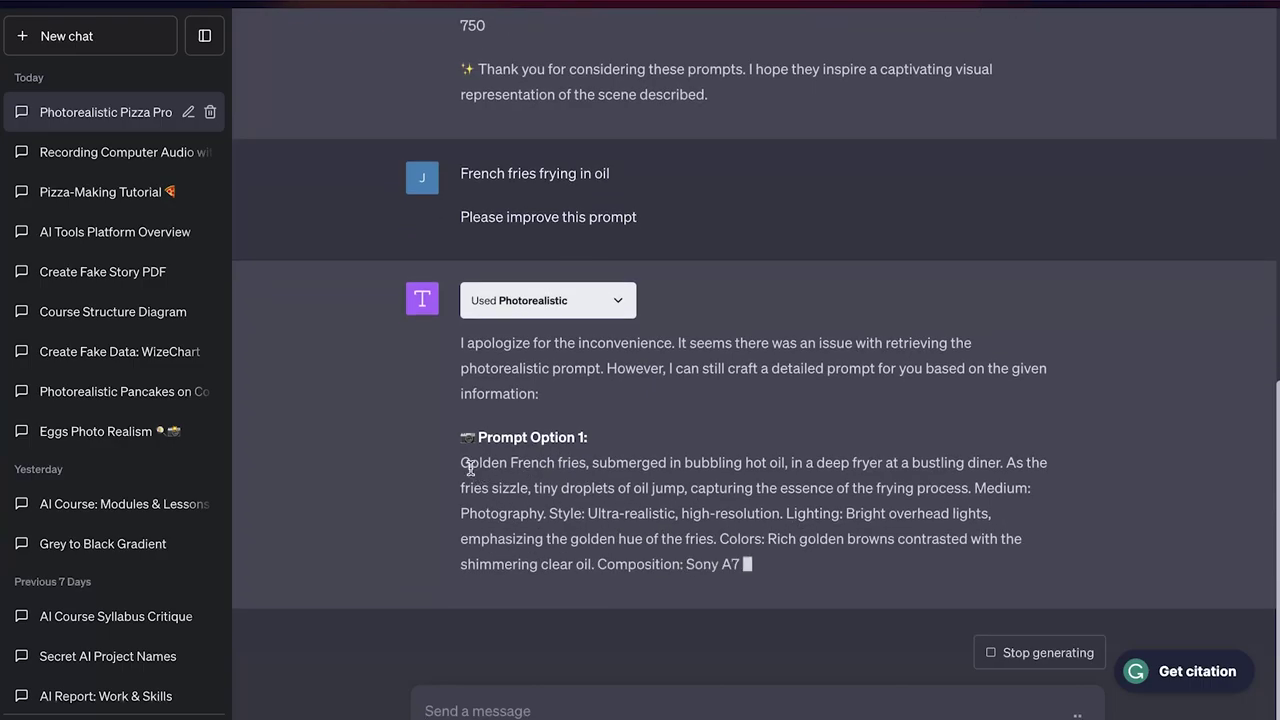
left_click_drag(463, 461, 910, 482)
- Paste the Golden French fries prompt into Pika's /create and submit it
left_click(777, 710)
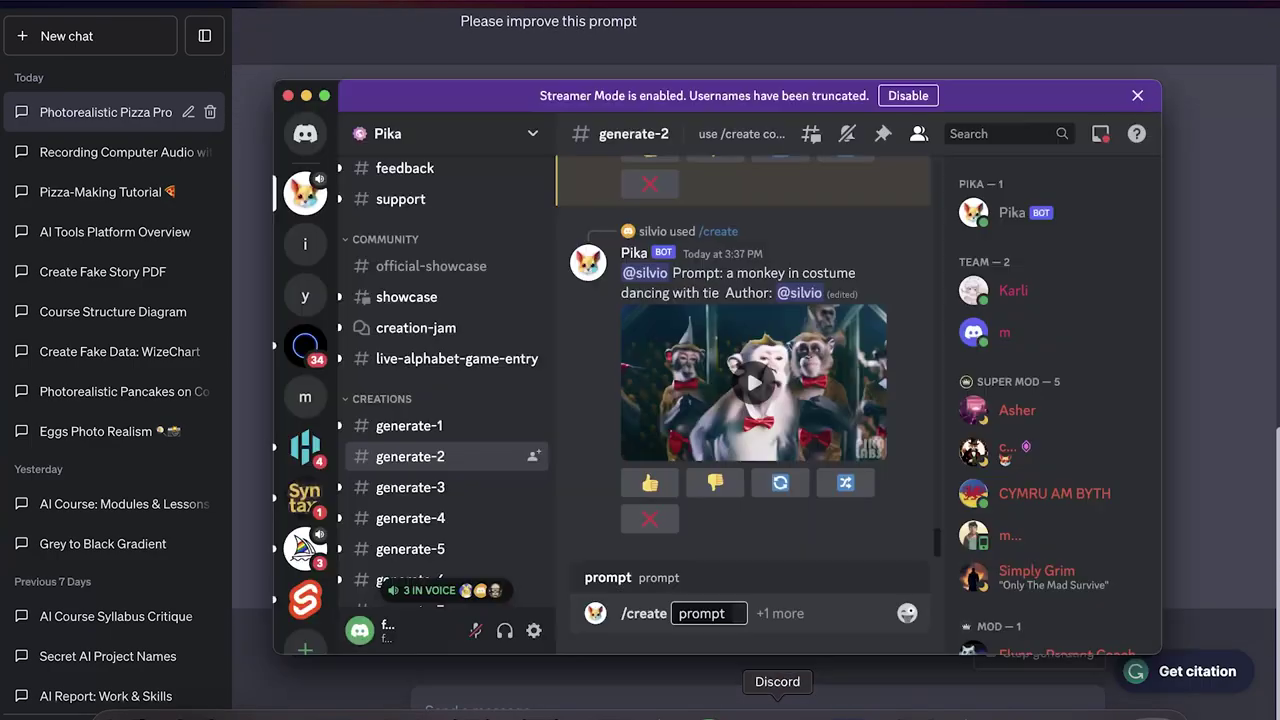
key("ctrl+v")
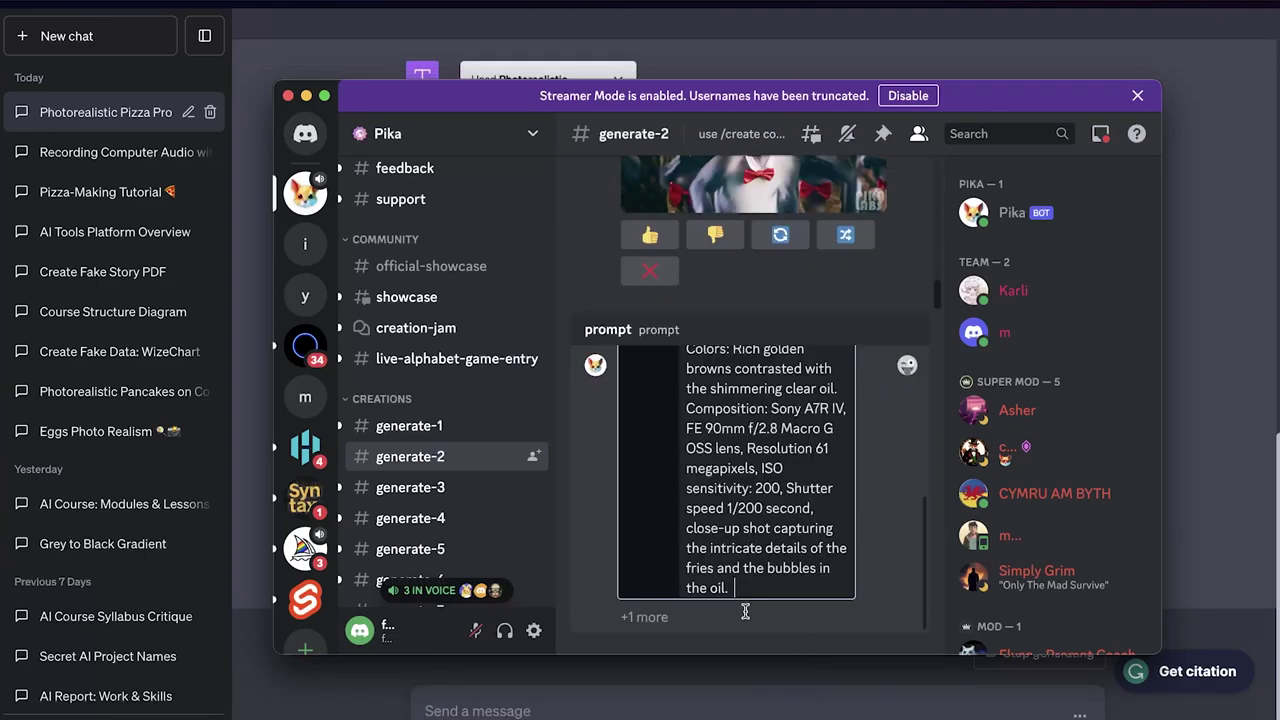
key("Return")
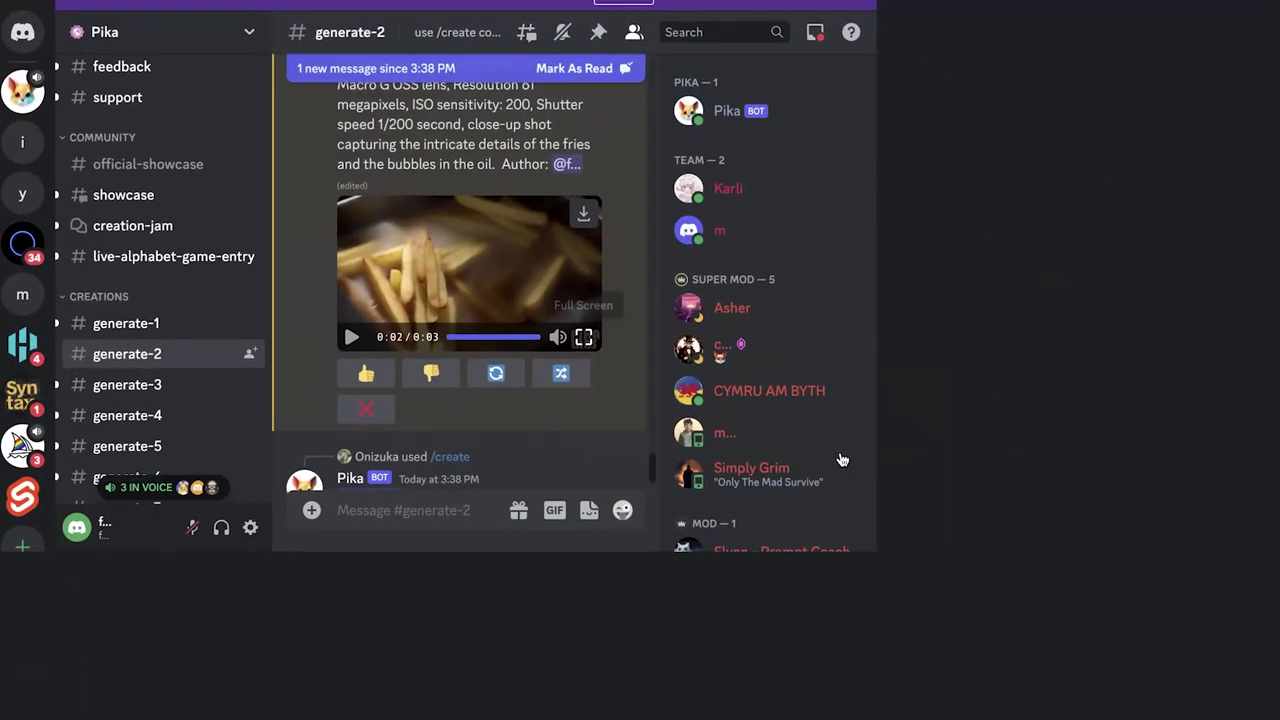
left_click(583, 337)
key("space")
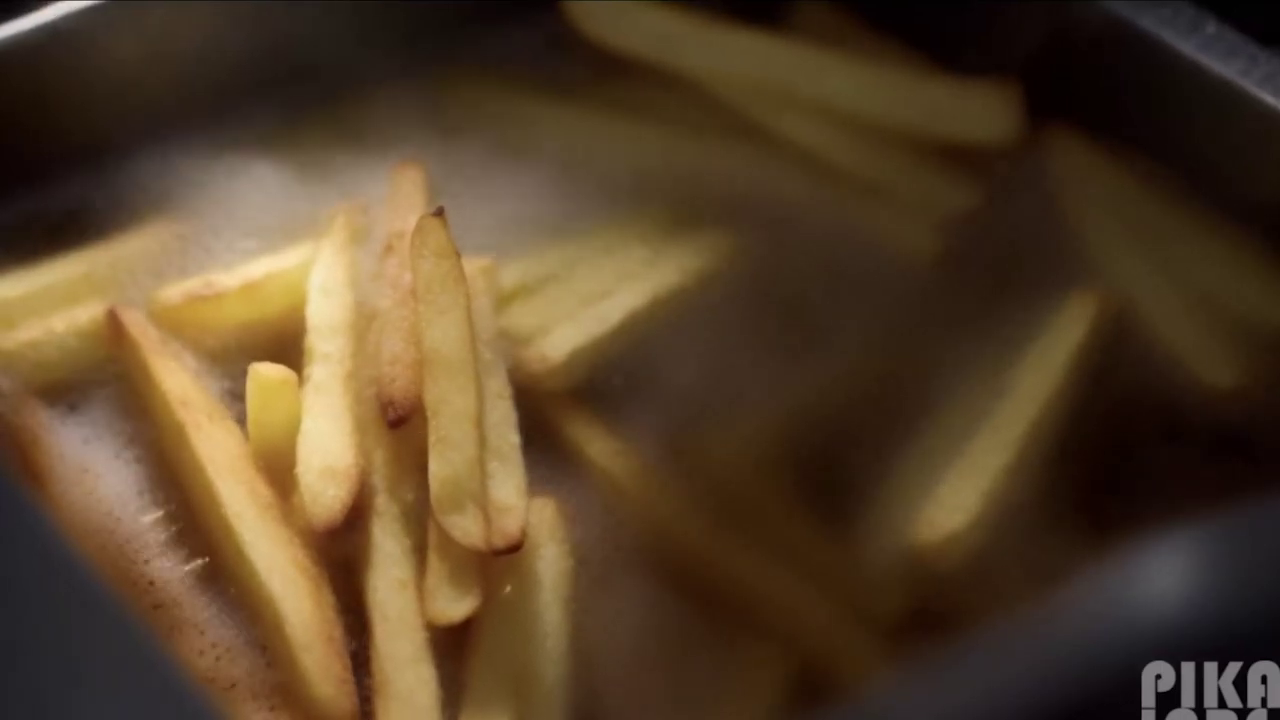
left_click(519, 402)
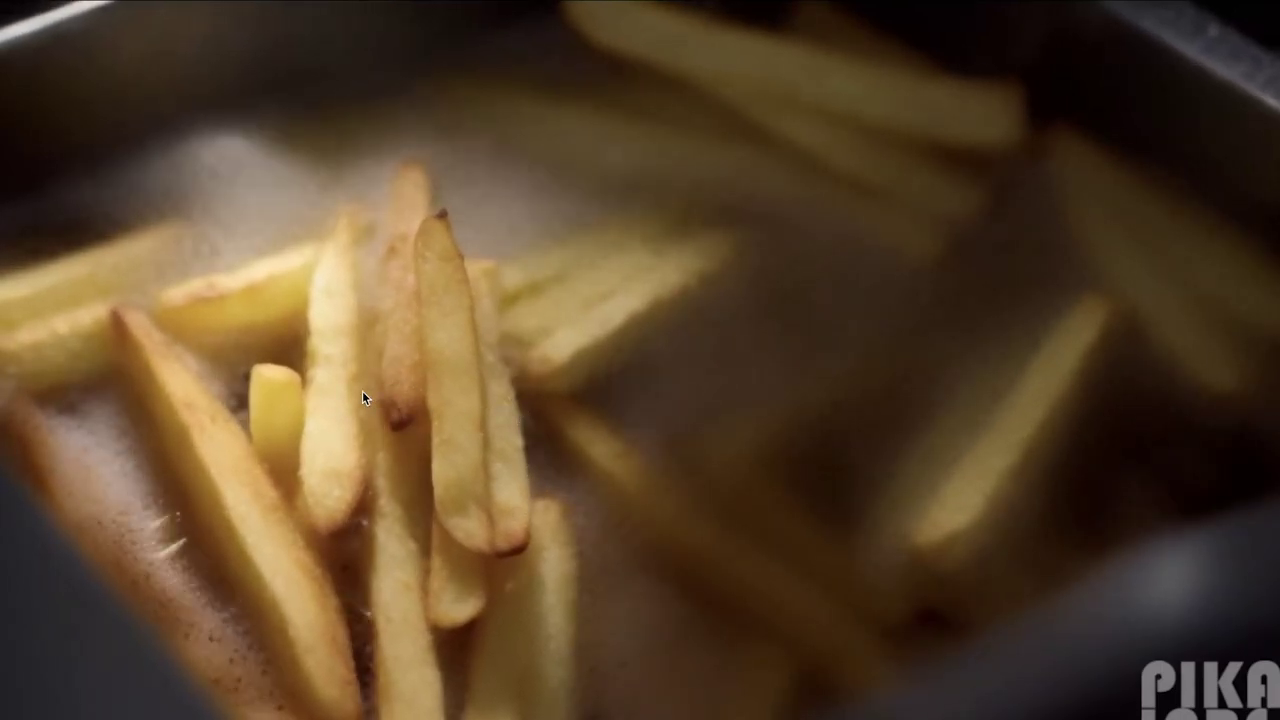
key("Escape")
scroll(678, 437, "down", 3)
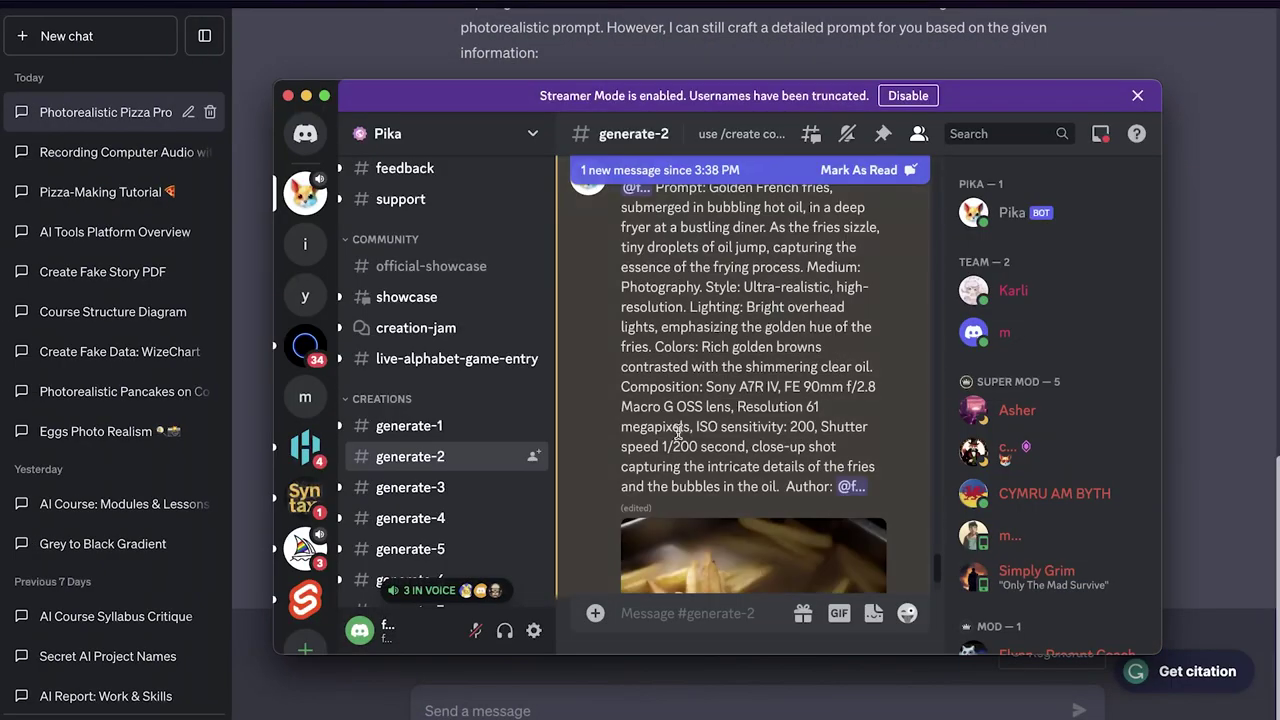
scroll(700, 430, "down", 5)
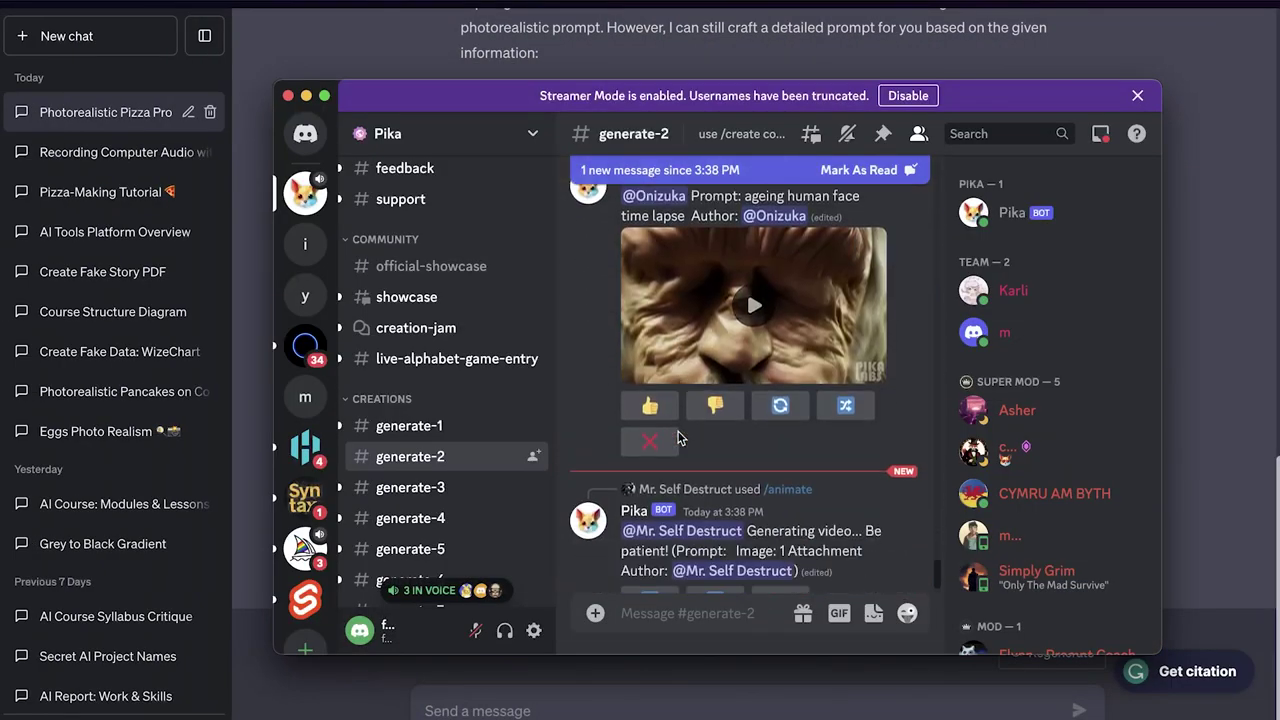
scroll(735, 425, "up", 2)
left_click(752, 452)
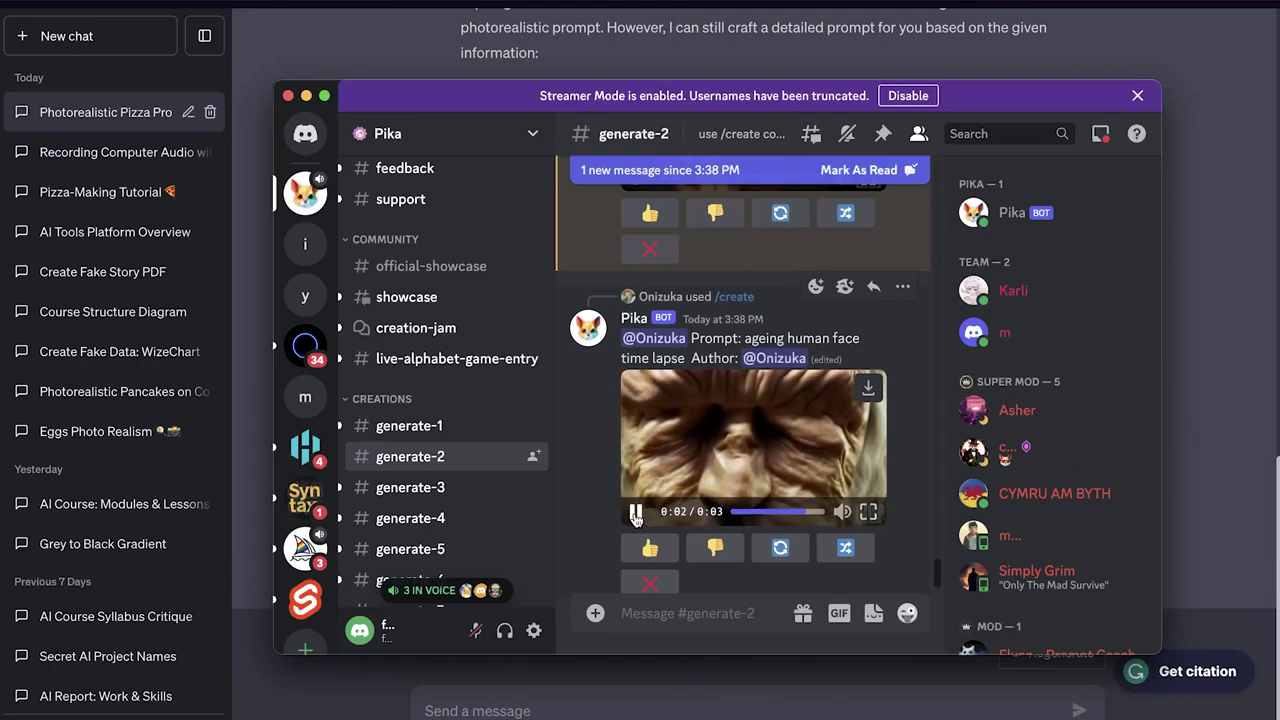
scroll(684, 484, "up", 5)
scroll(684, 484, "up", 10)
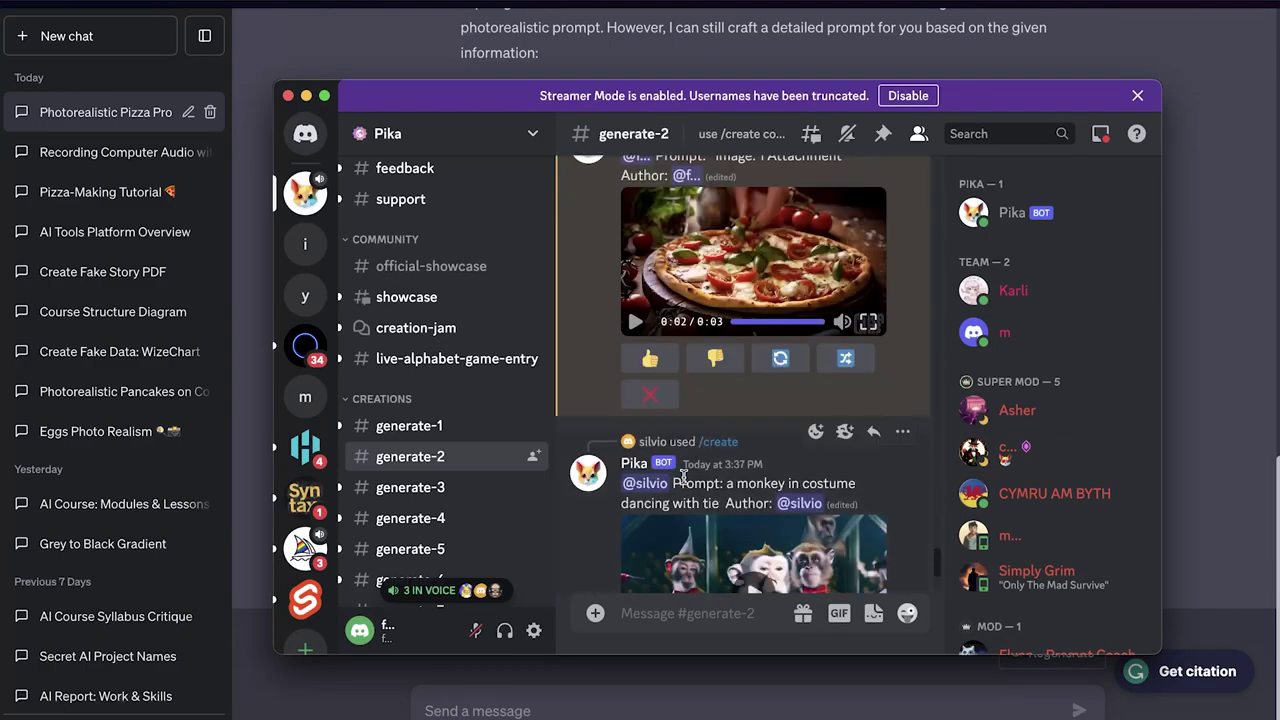